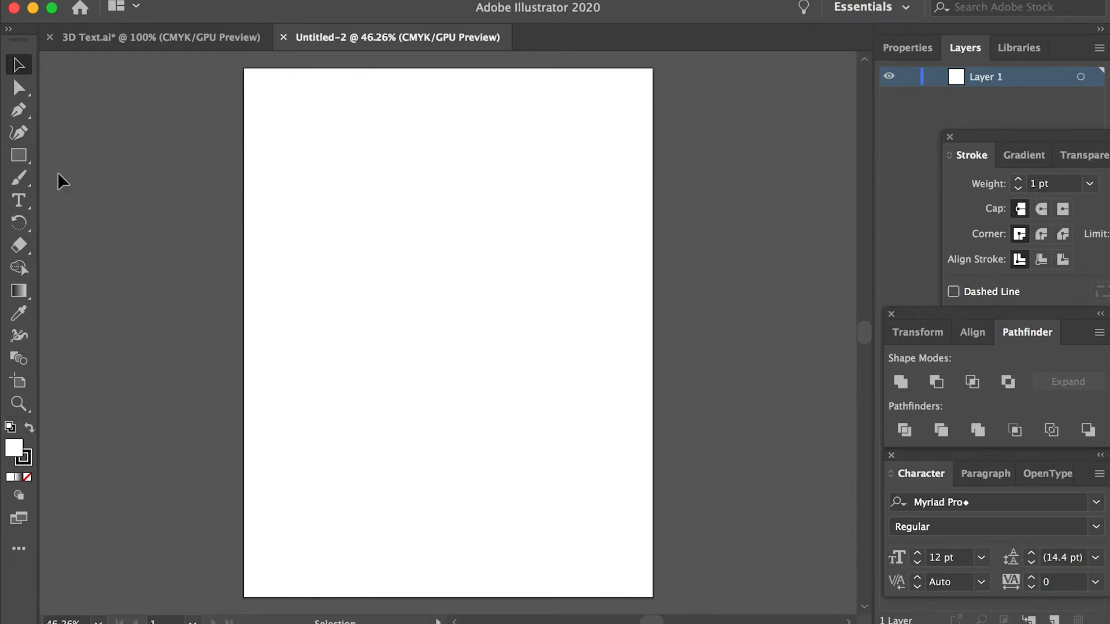
Set the fill to black and draw a large rectangle across the middle of the artboard.
{"action": "left_click", "coordinate": [19, 157]}
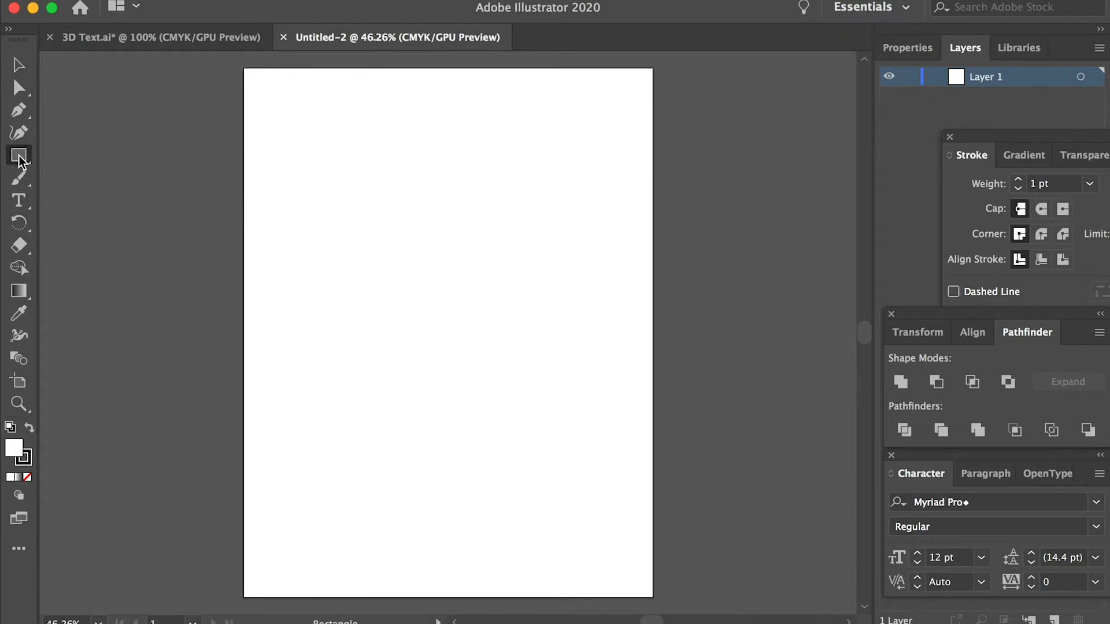
{"action": "double_click", "coordinate": [23, 460]}
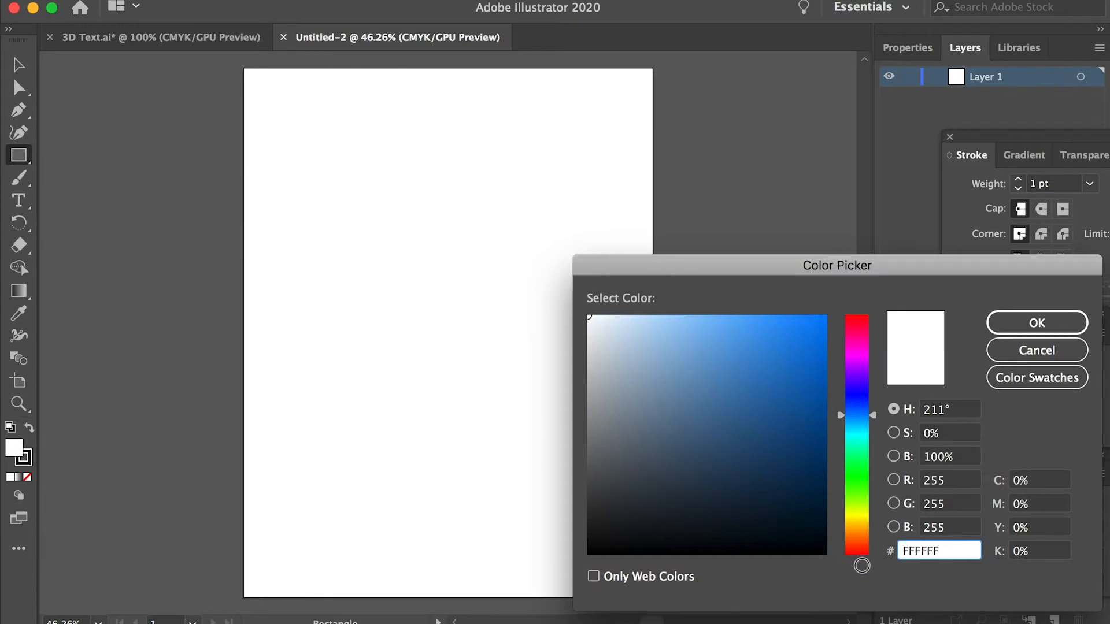
{"action": "left_click", "coordinate": [826, 554]}
{"action": "key", "text": "Return"}
{"action": "left_click_drag", "start_coordinate": [251, 144], "coordinate": [646, 454]}
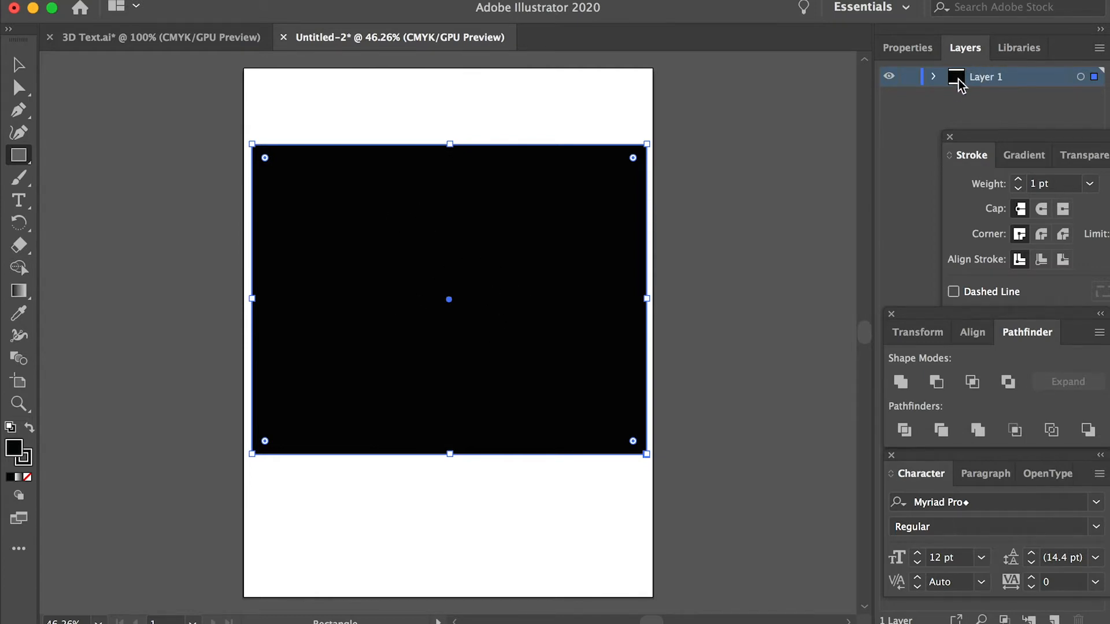
Add a new layer above Layer 1, lock Layer 1, and check its visibility by toggling it off and on.
{"action": "left_click", "coordinate": [1053, 619]}
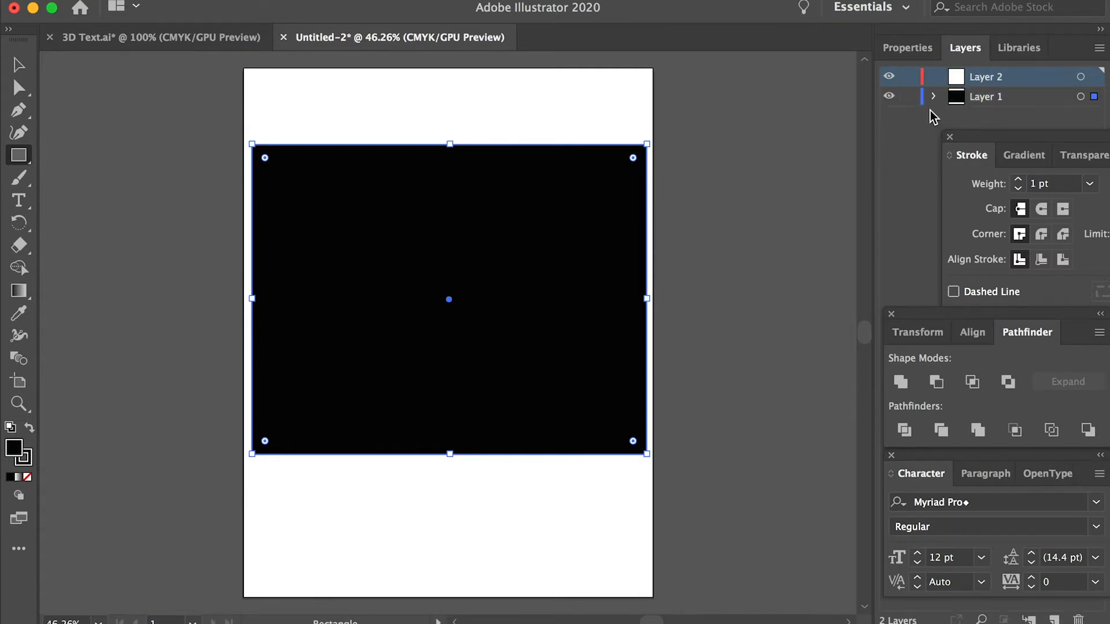
{"action": "left_click", "coordinate": [909, 96]}
{"action": "double_click", "coordinate": [890, 97]}
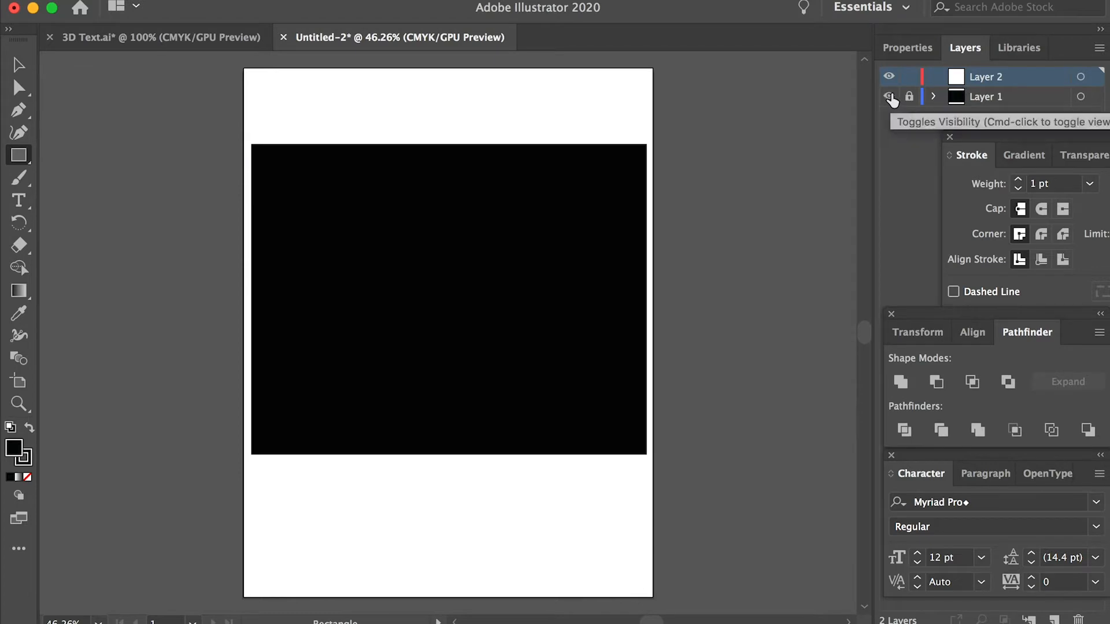
{"action": "left_click", "coordinate": [890, 97]}
{"action": "left_click", "coordinate": [893, 98]}
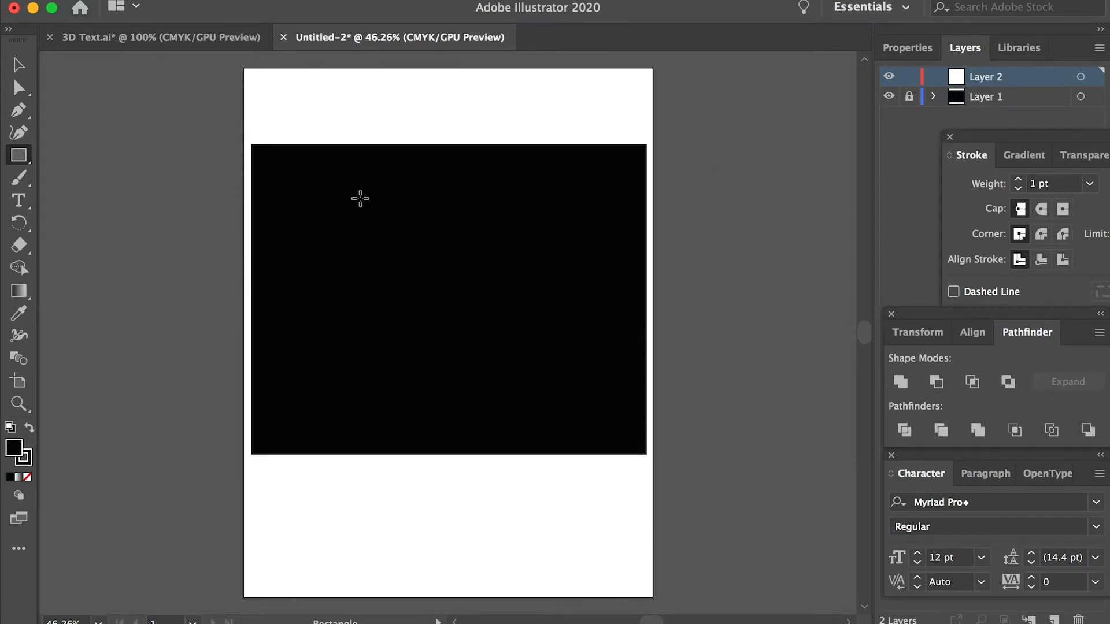
Create an area text frame over the black rectangle and enter the letter H with fill colour 00ABE0.
{"action": "left_click", "coordinate": [19, 201]}
{"action": "left_click_drag", "start_coordinate": [308, 191], "coordinate": [583, 335]}
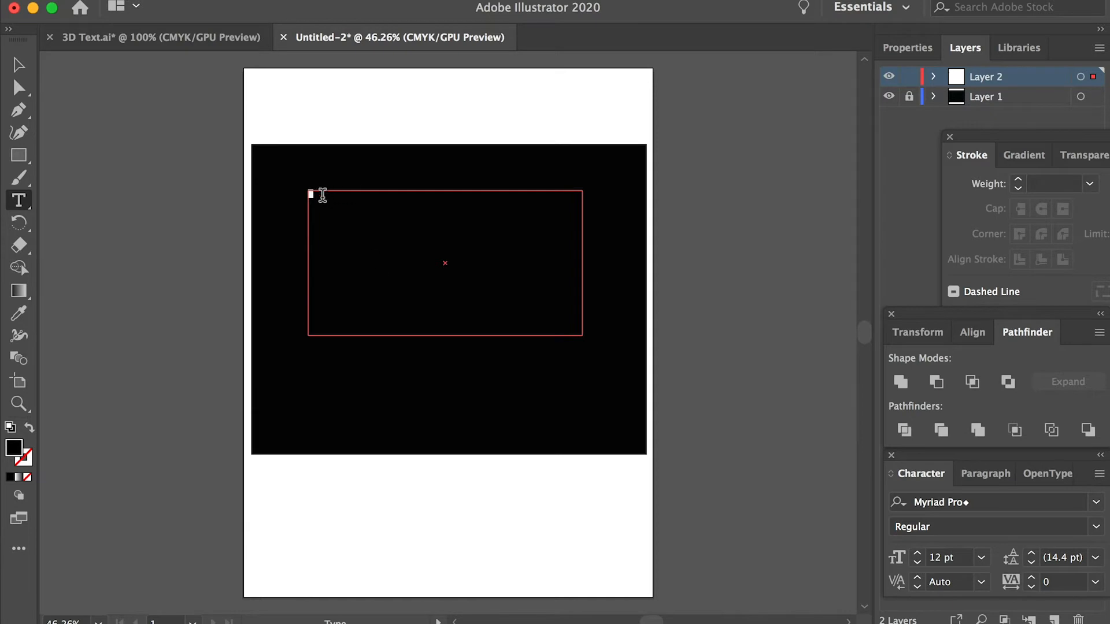
{"action": "double_click", "coordinate": [14, 450]}
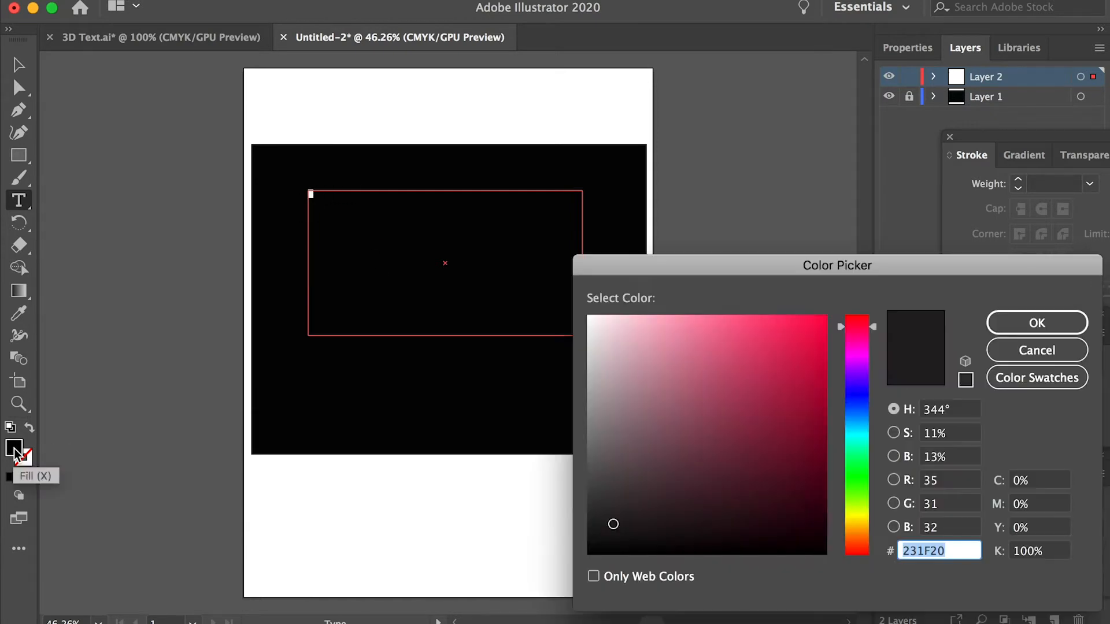
{"action": "left_click_drag", "start_coordinate": [855, 422], "coordinate": [861, 426]}
{"action": "left_click_drag", "start_coordinate": [809, 361], "coordinate": [833, 344]}
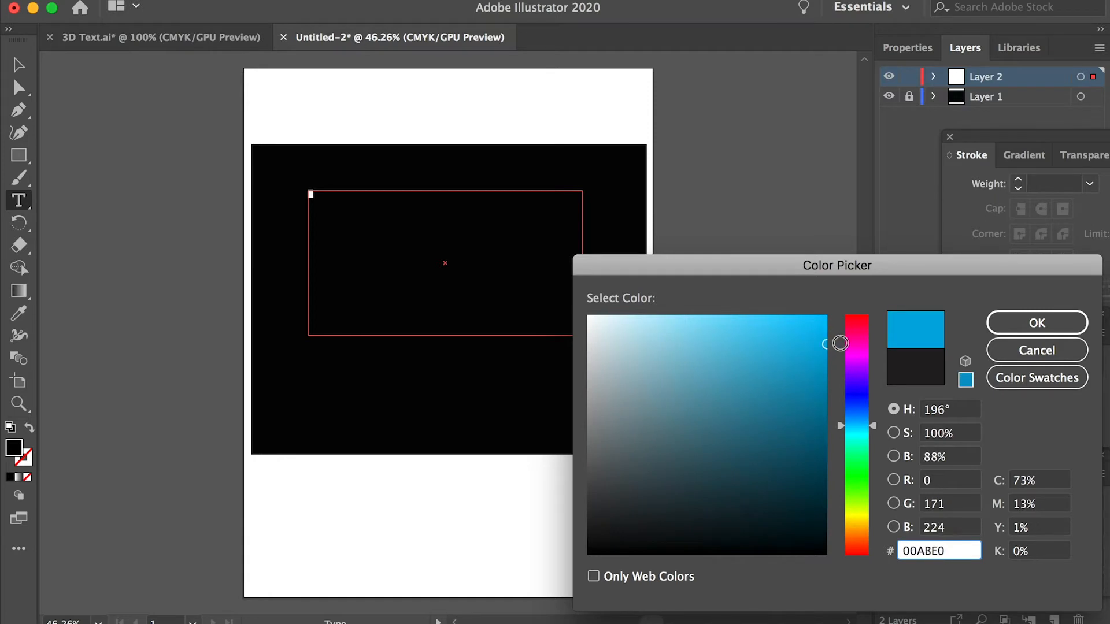
{"action": "left_click", "coordinate": [1040, 323]}
{"action": "left_click", "coordinate": [326, 203]}
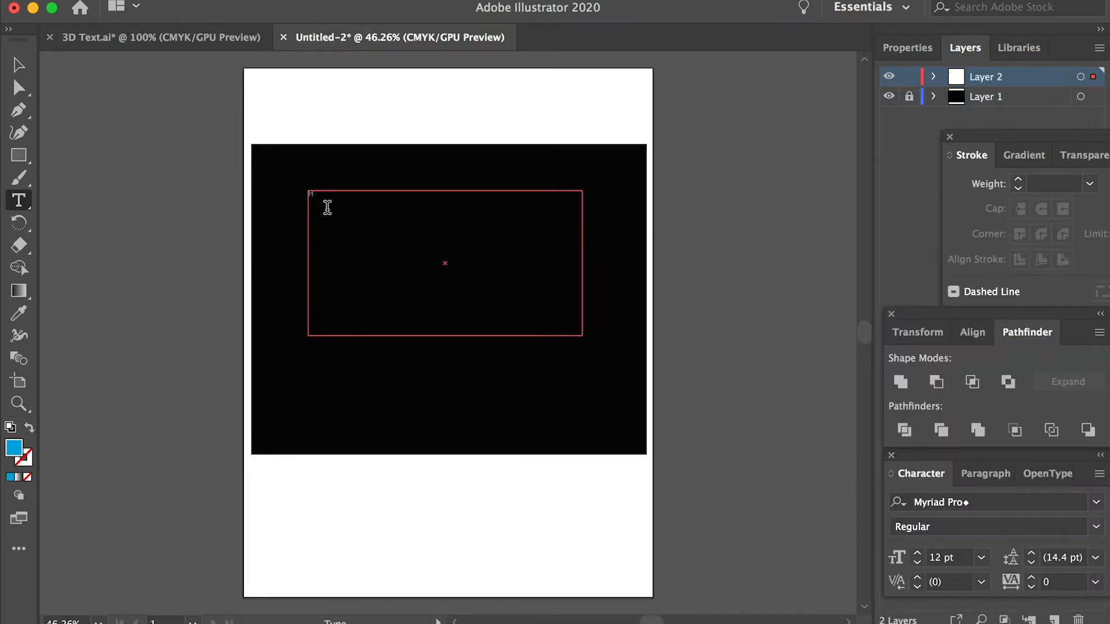
Select the letter H and set its font size to 300 pt.
{"action": "left_click_drag", "start_coordinate": [354, 207], "coordinate": [261, 230]}
{"action": "left_click", "coordinate": [434, 6]}
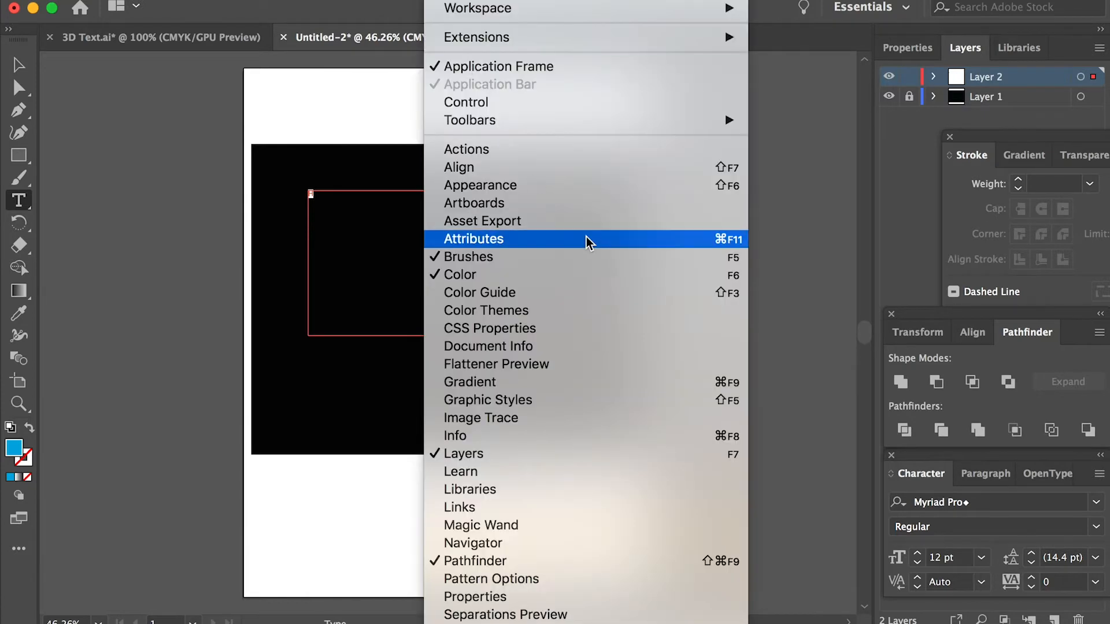
{"action": "mouse_move", "coordinate": [489, 555]}
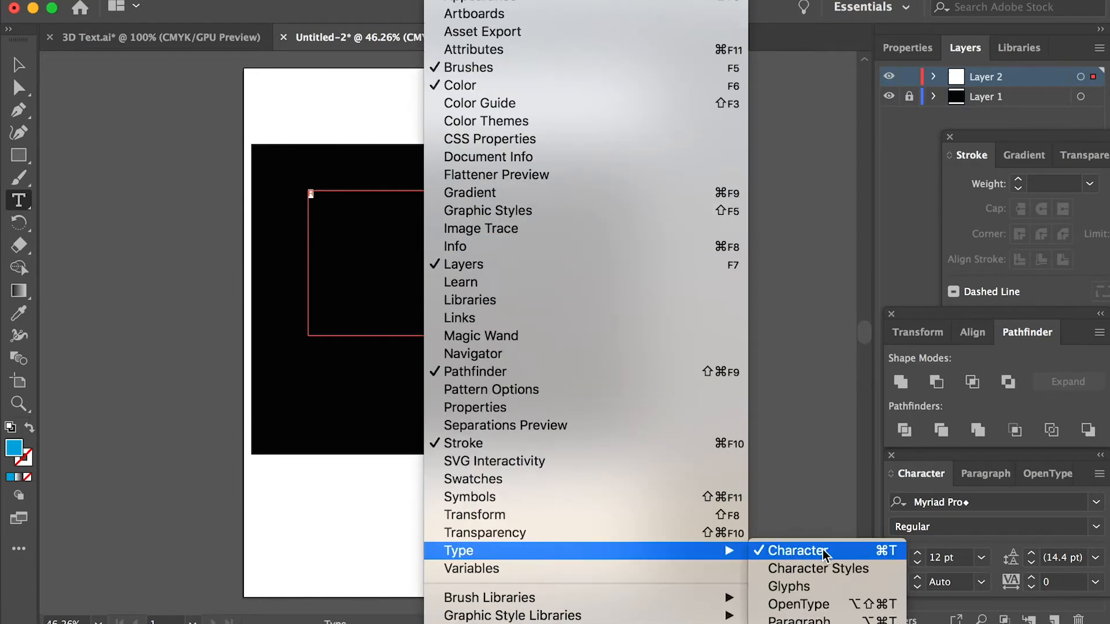
{"action": "left_click", "coordinate": [923, 475]}
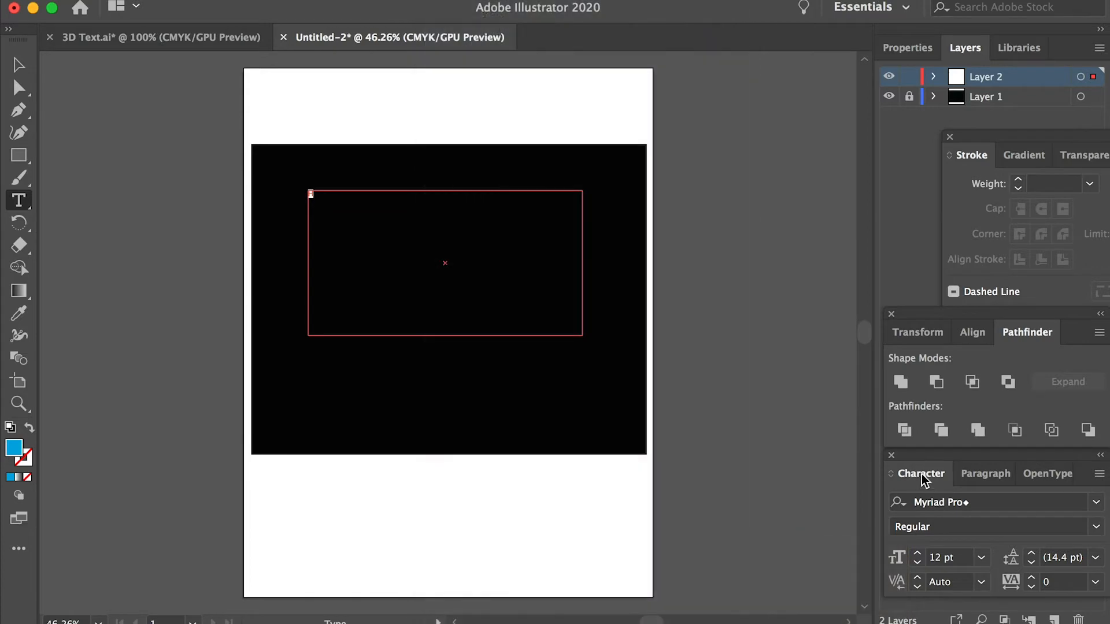
{"action": "left_click", "coordinate": [961, 557]}
{"action": "type", "text": "3"}
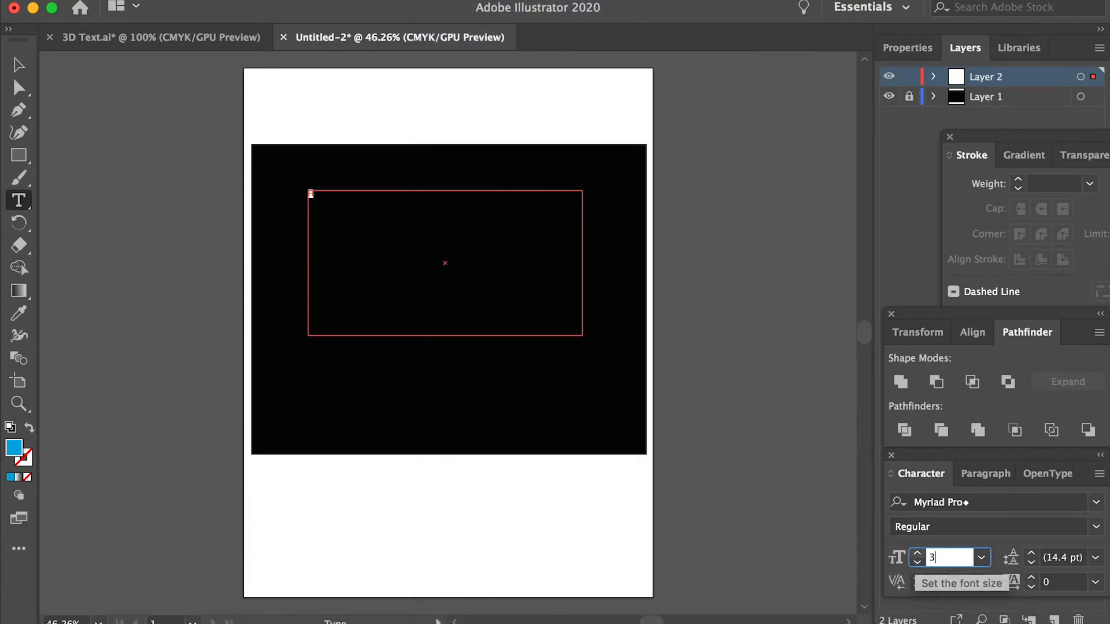
{"action": "type", "text": "00"}
{"action": "key", "text": "Return"}
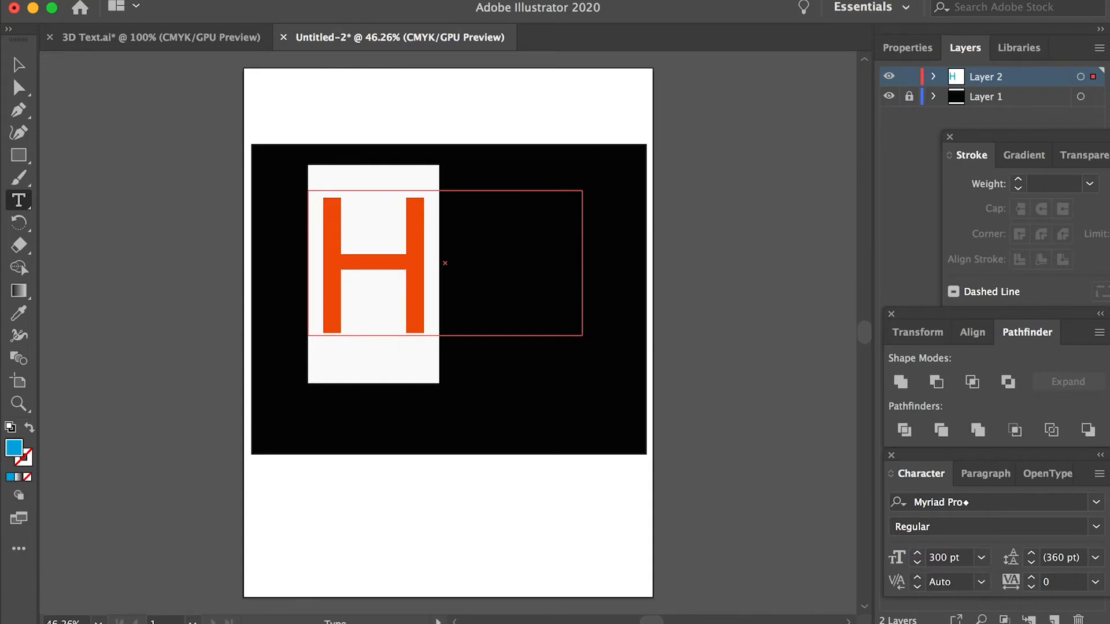
Set the H's font size to 400 pt and enlarge its text frame so that the letter fits.
{"action": "left_click", "coordinate": [945, 558]}
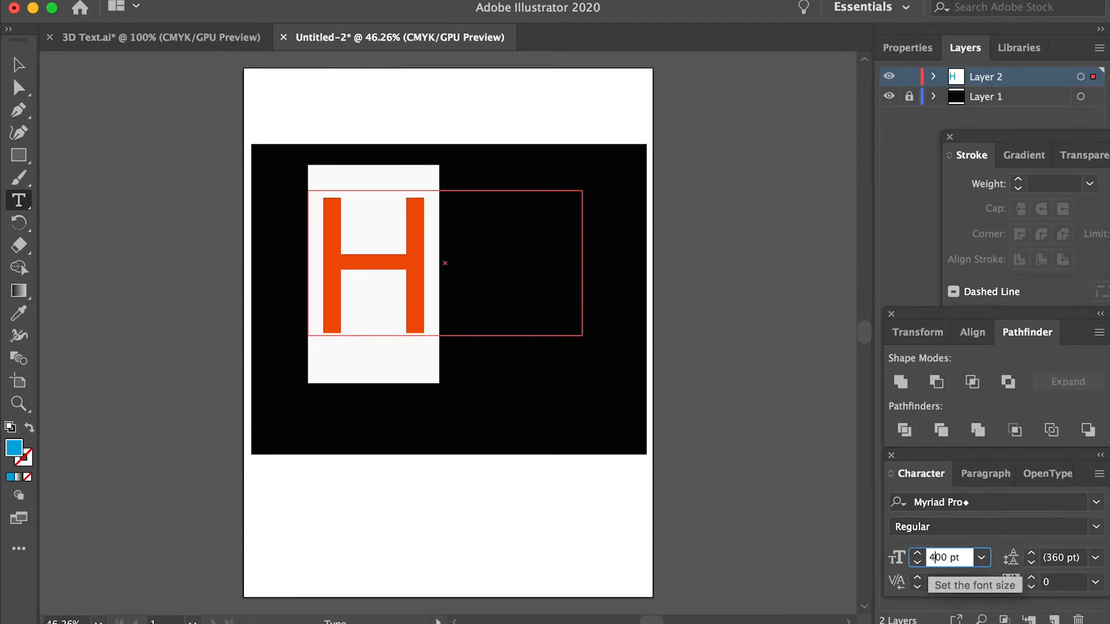
{"action": "key", "text": "Return"}
{"action": "left_click", "coordinate": [19, 64]}
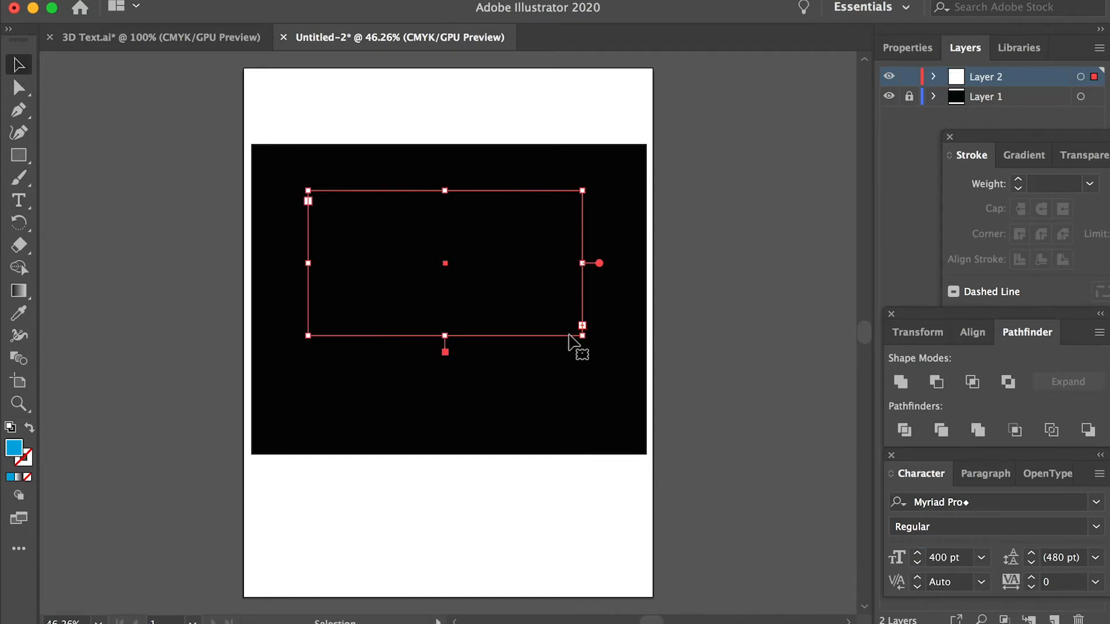
{"action": "left_click_drag", "start_coordinate": [581, 335], "coordinate": [620, 398]}
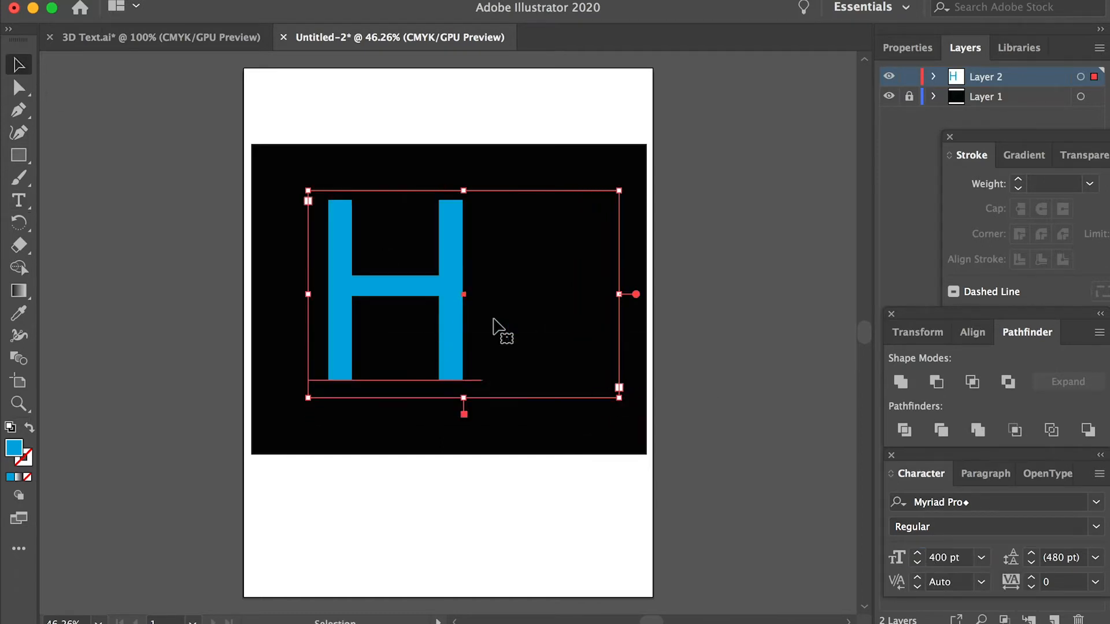
Change the font of the letter H to Arial Black.
{"action": "left_click", "coordinate": [19, 201]}
{"action": "left_click_drag", "start_coordinate": [477, 253], "coordinate": [274, 249]}
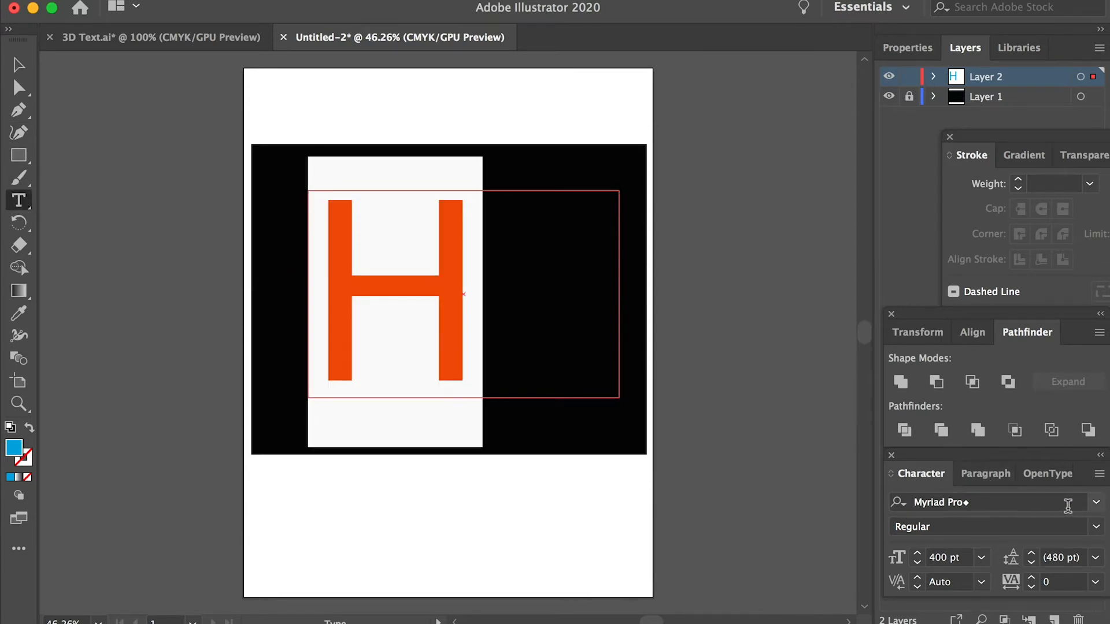
{"action": "left_click", "coordinate": [1097, 503]}
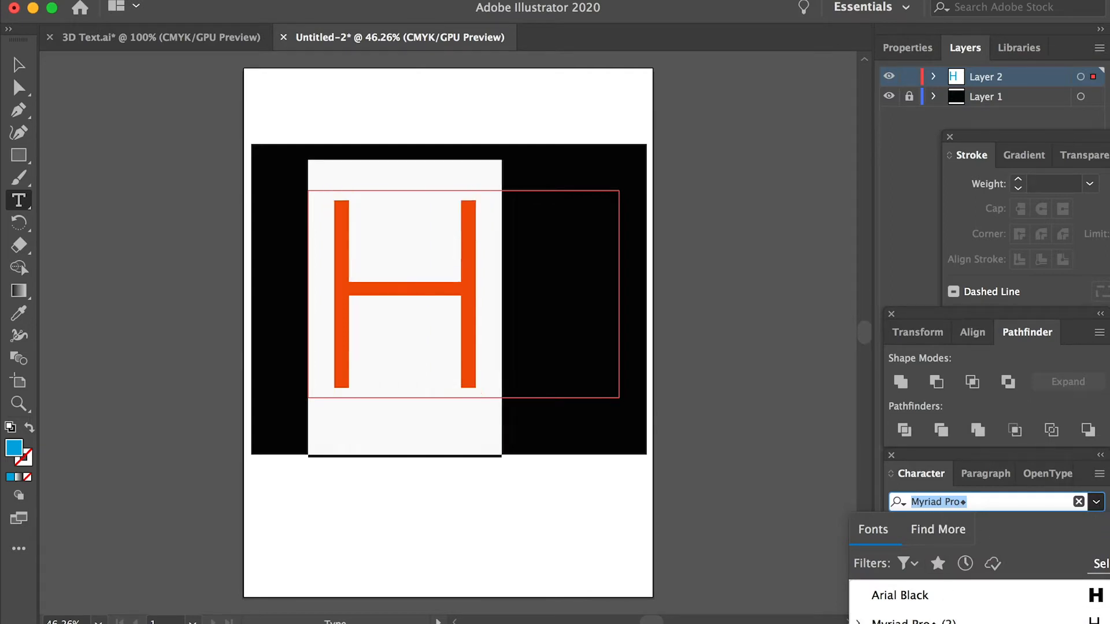
{"action": "left_click", "coordinate": [909, 600]}
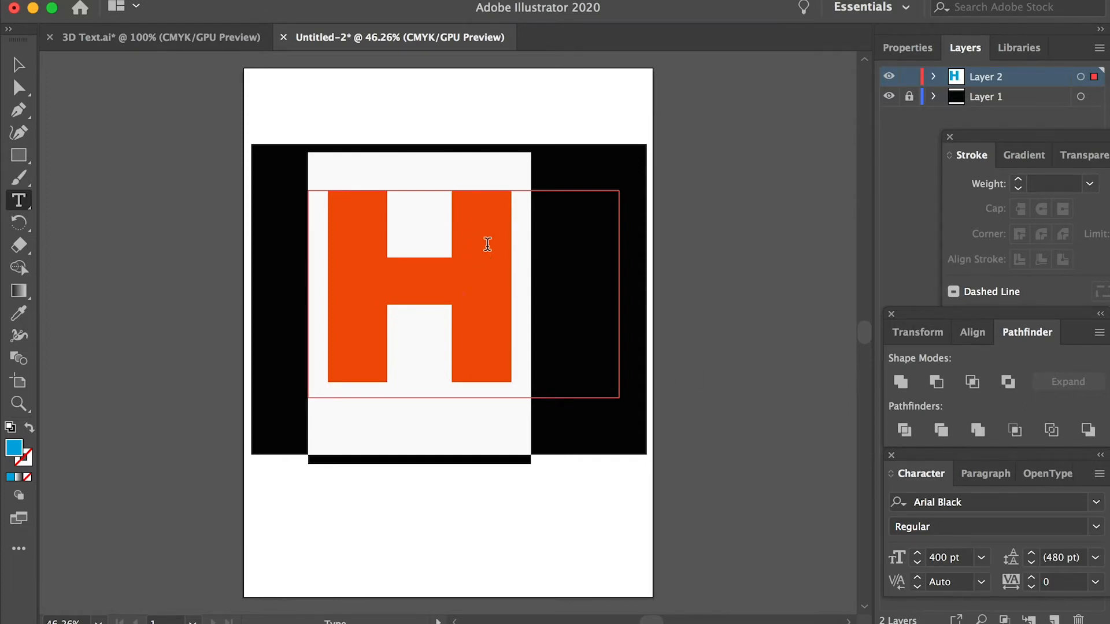
{"action": "left_click", "coordinate": [563, 270]}
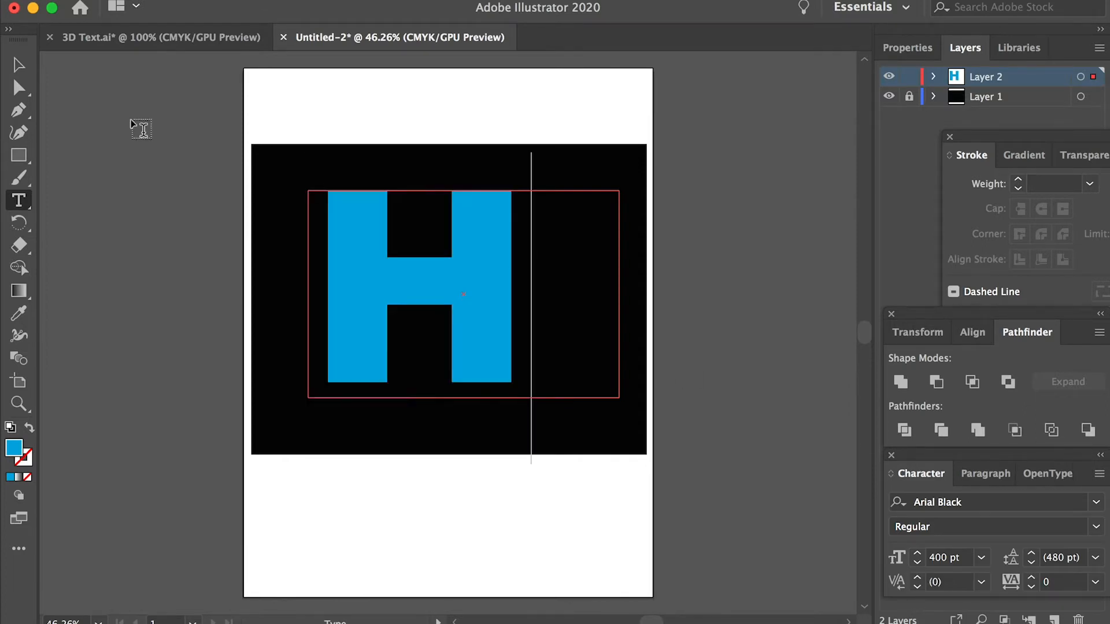
Shift the H slightly towards the rectangle's centre and convert it to outlines.
{"action": "left_click", "coordinate": [16, 64]}
{"action": "mouse_move", "coordinate": [478, 231]}
{"action": "left_mouse_down"}
{"action": "mouse_move", "coordinate": [520, 239]}
{"action": "mouse_move", "coordinate": [492, 239]}
{"action": "left_mouse_up"}
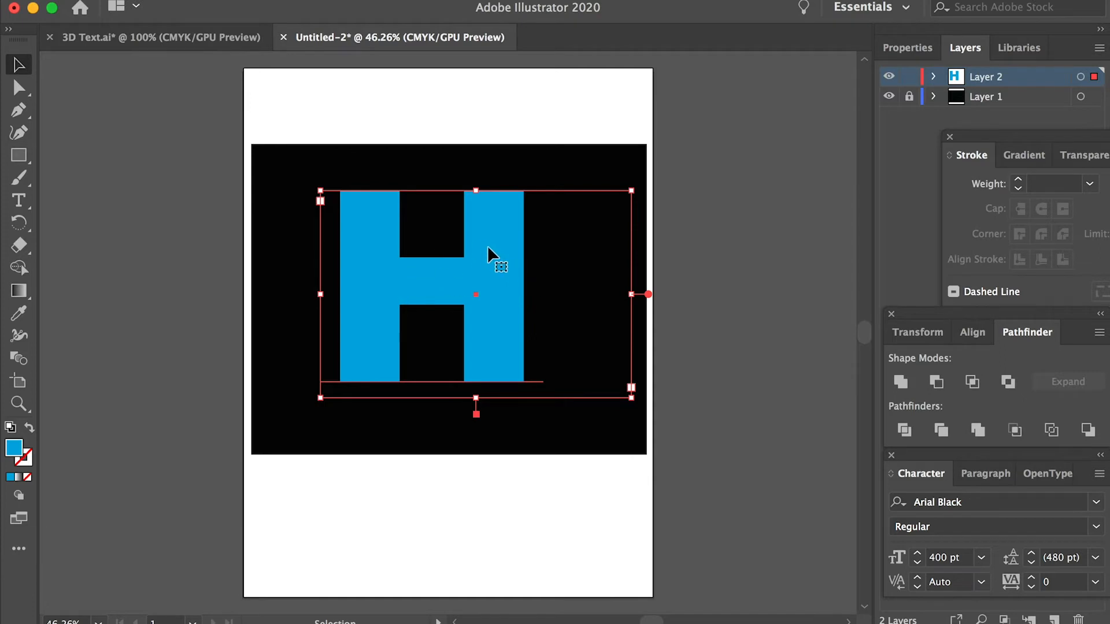
{"action": "left_click_drag", "start_coordinate": [488, 246], "coordinate": [489, 242]}
{"action": "right_click", "coordinate": [480, 234]}
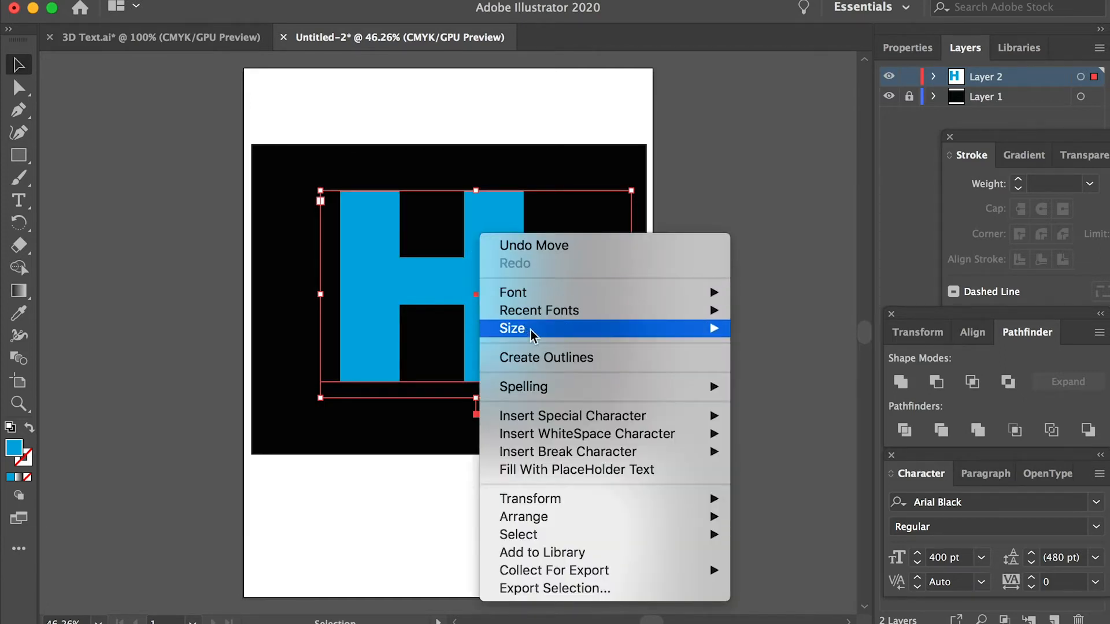
{"action": "left_click", "coordinate": [569, 364]}
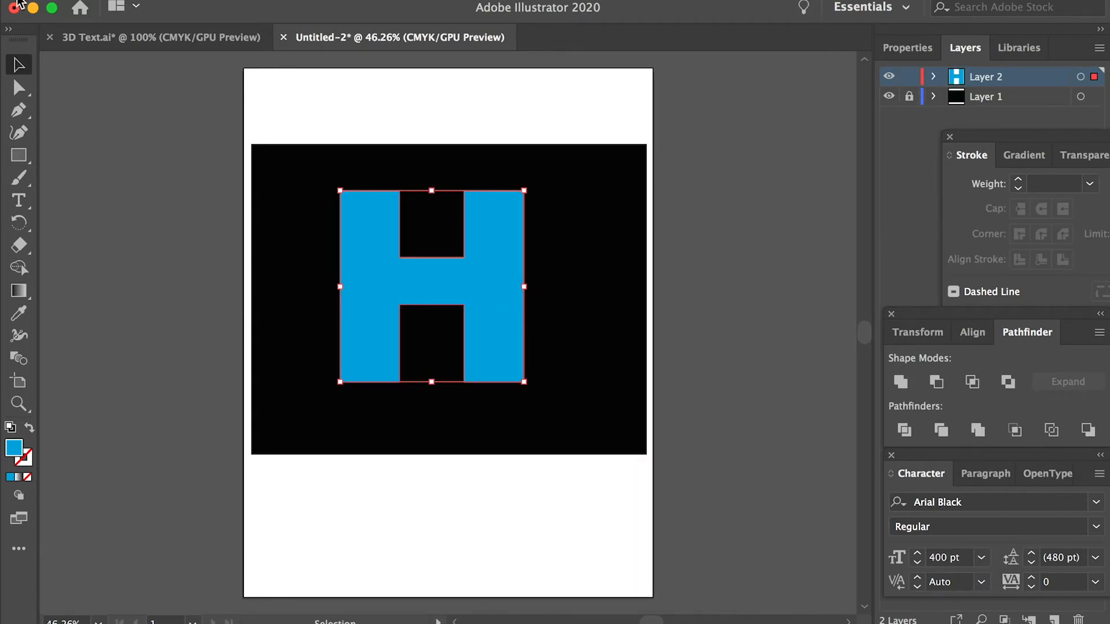
Try reshaping the outlined H by moving its two upper inner anchor points, and undo both moves.
{"action": "left_click", "coordinate": [19, 91]}
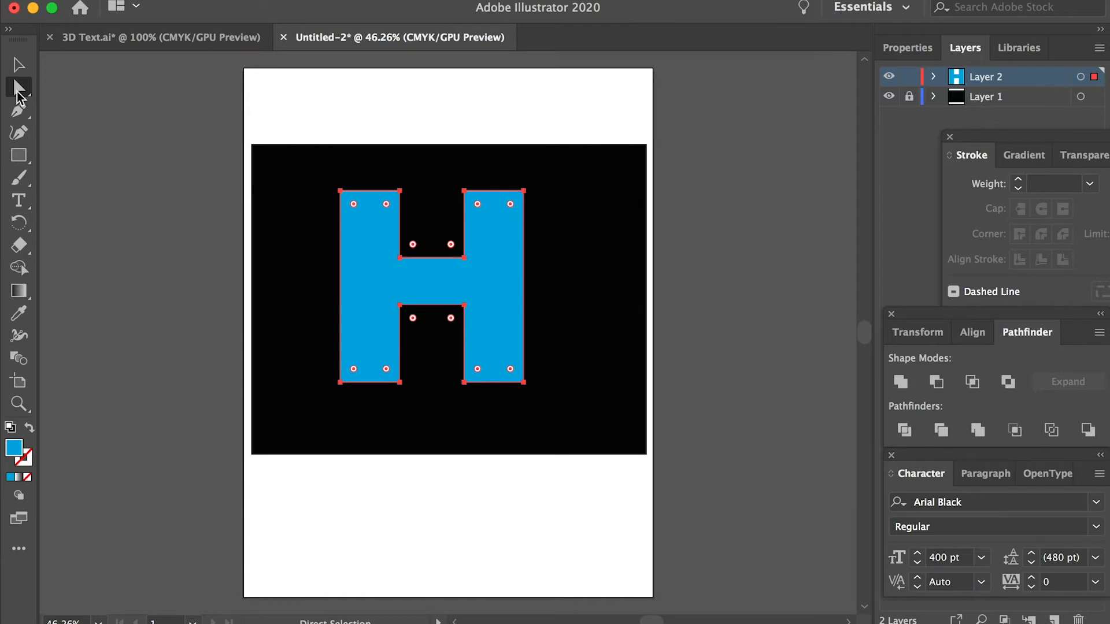
{"action": "left_click_drag", "start_coordinate": [400, 257], "coordinate": [420, 215]}
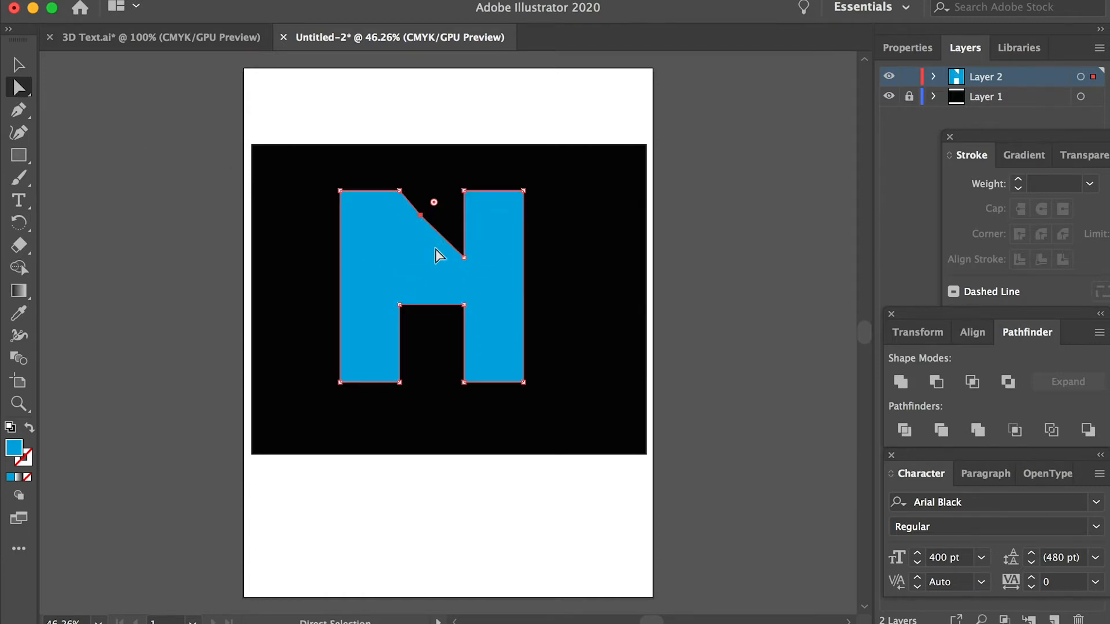
{"action": "left_click_drag", "start_coordinate": [465, 257], "coordinate": [432, 174]}
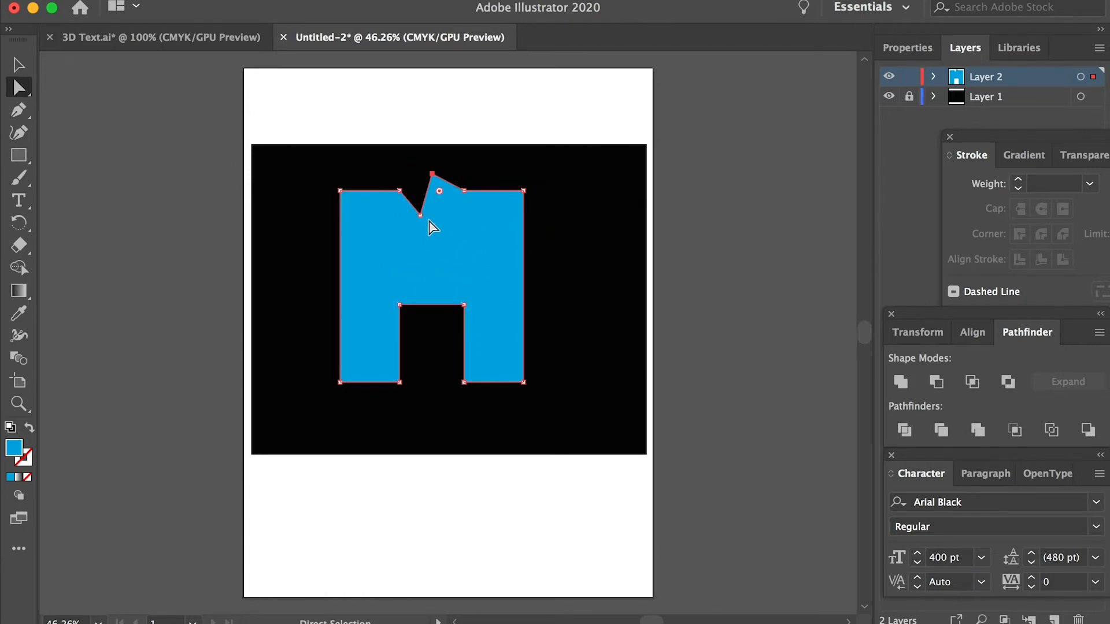
{"action": "key", "text": "super+z"}
{"action": "key", "text": "super+z"}
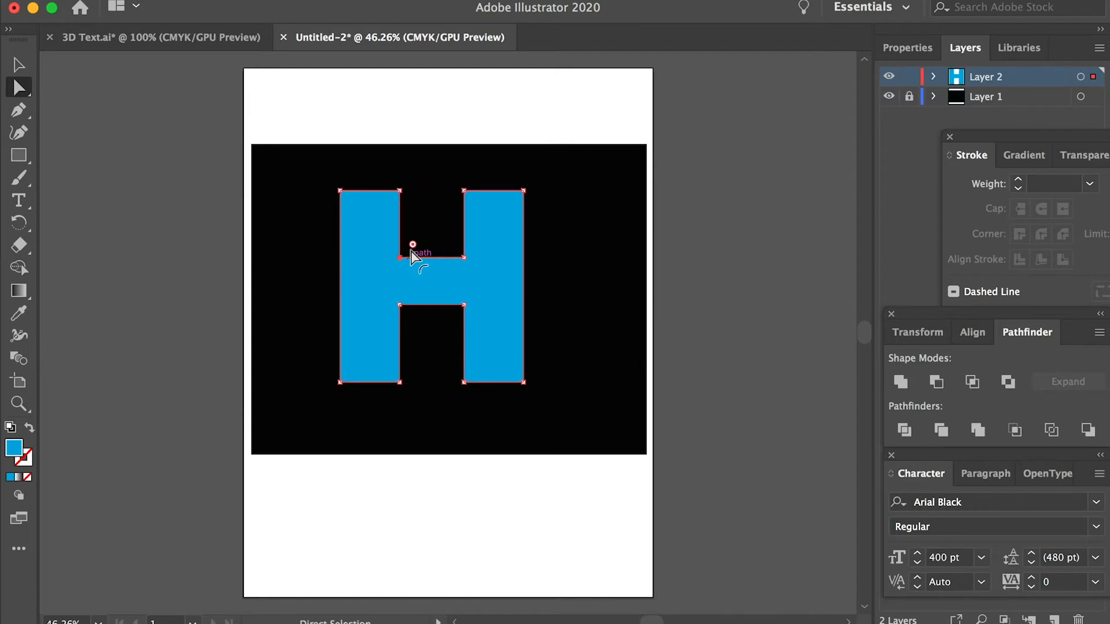
Start the 3D Extrude & Bevel effect on the outlined H and turn on its preview.
{"action": "key", "text": "v"}
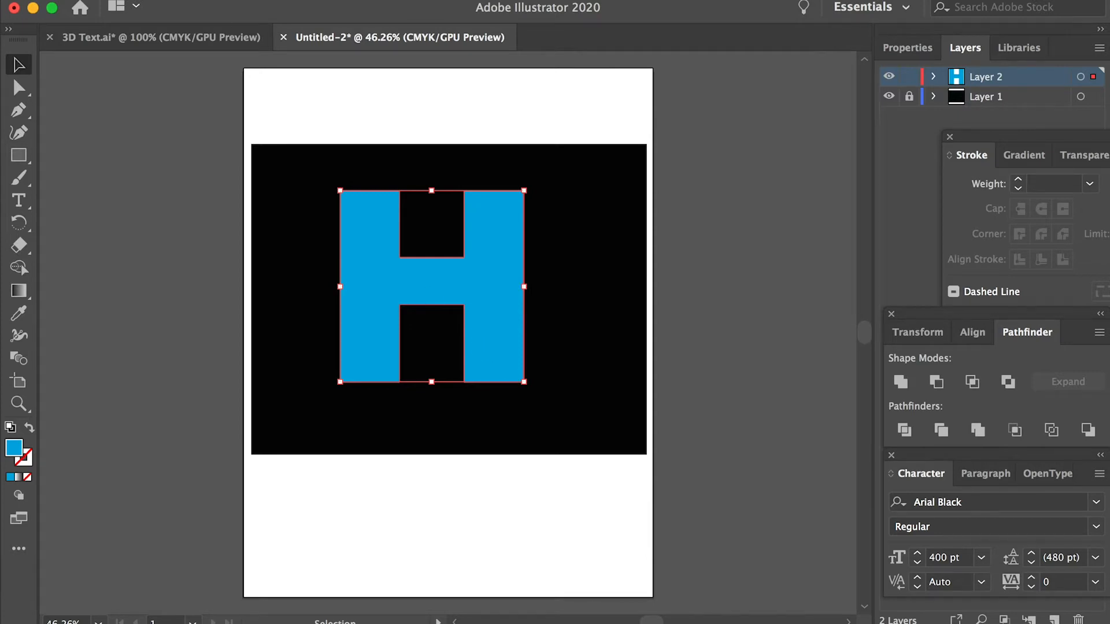
{"action": "left_click", "coordinate": [341, 1]}
{"action": "mouse_move", "coordinate": [379, 39]}
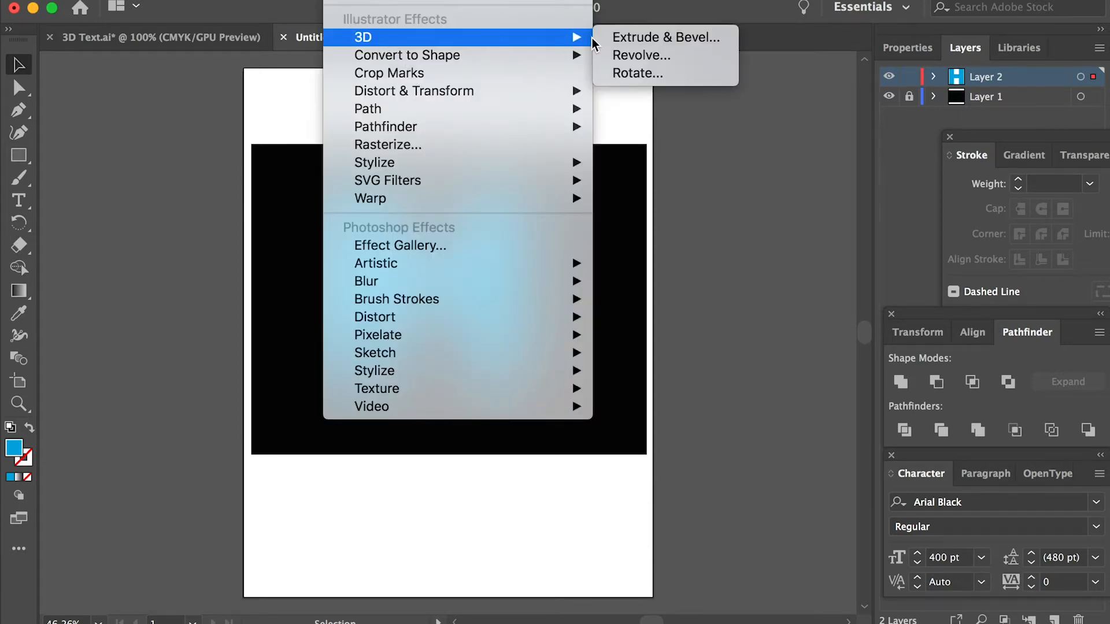
{"action": "left_click", "coordinate": [696, 40]}
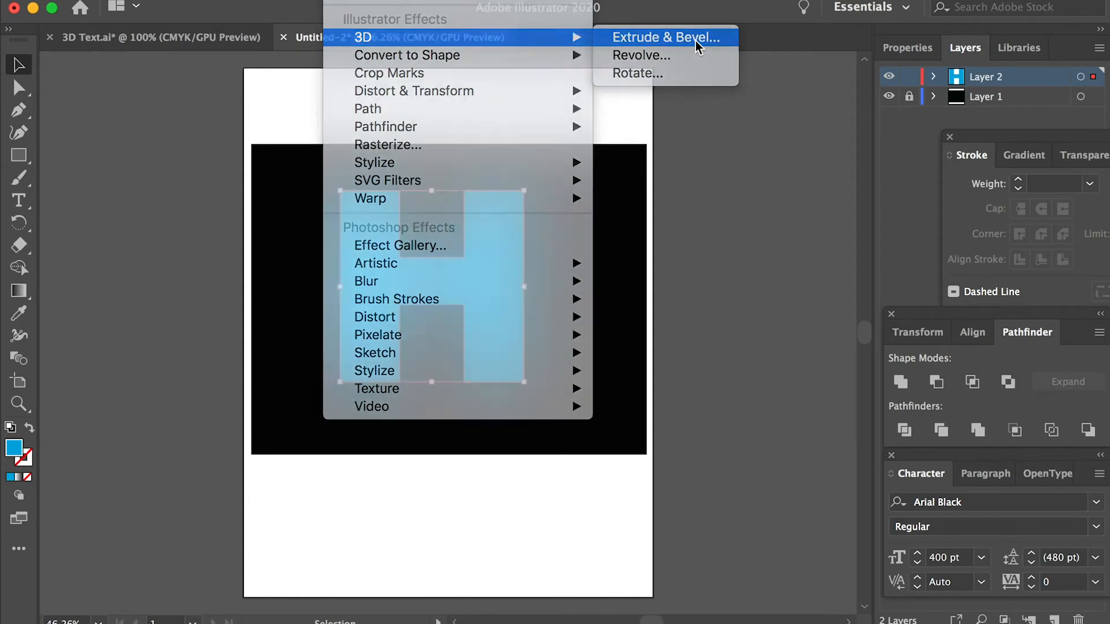
{"action": "left_click_drag", "start_coordinate": [827, 173], "coordinate": [730, 89]}
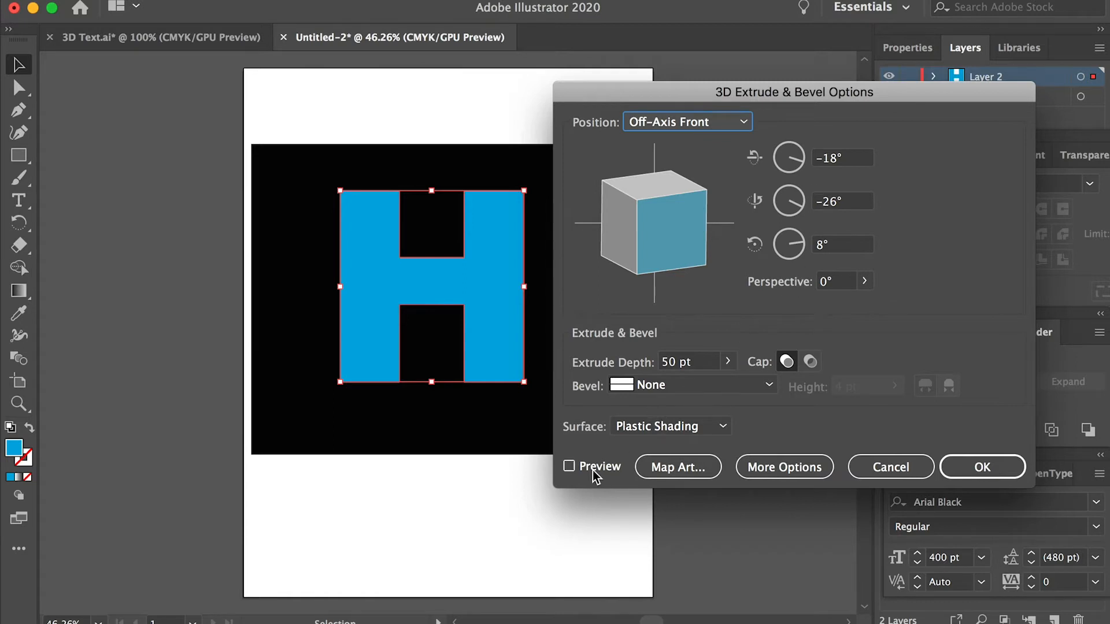
{"action": "left_click", "coordinate": [569, 466]}
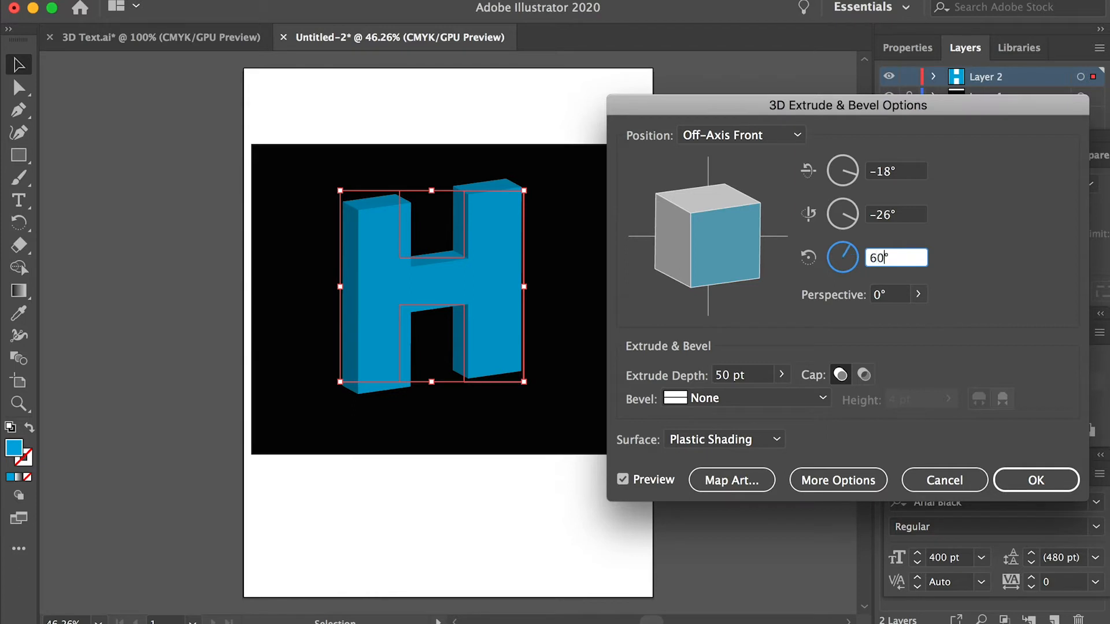
Try Z-axis rotations of 60° and 78° for the H, and set the rotation back to 8°.
{"action": "left_click", "coordinate": [906, 217]}
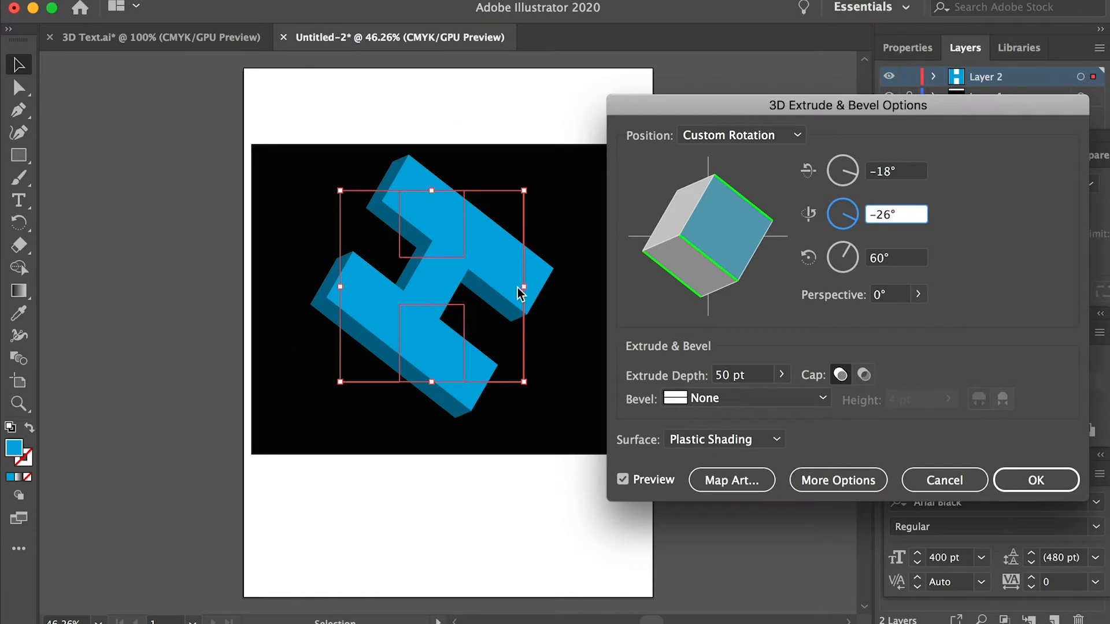
{"action": "double_click", "coordinate": [884, 260]}
{"action": "type", "text": "78"}
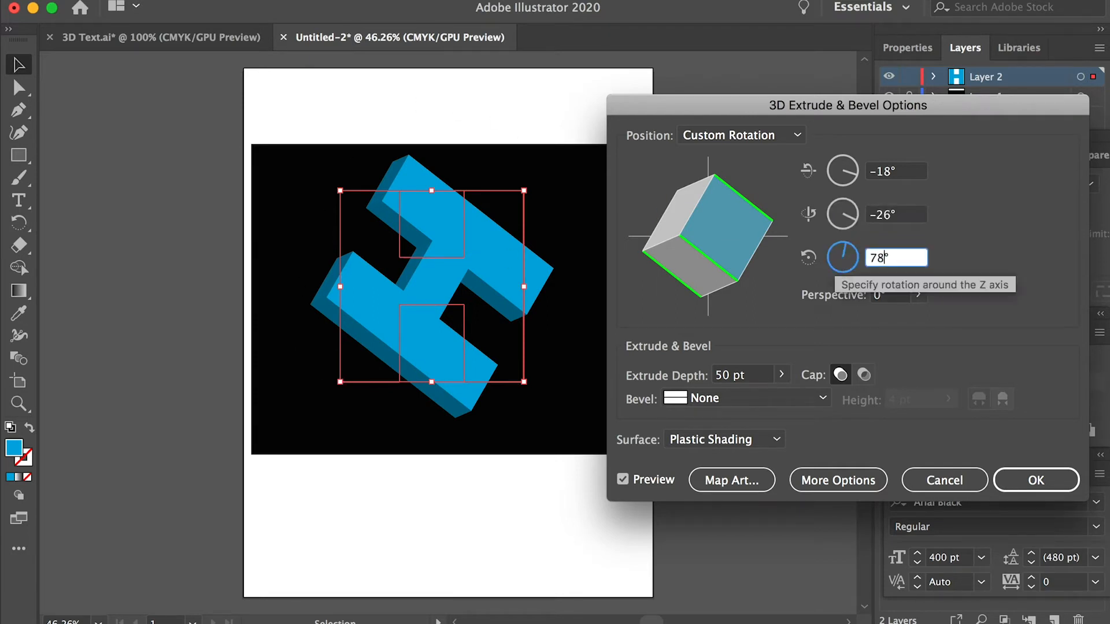
{"action": "double_click", "coordinate": [879, 257]}
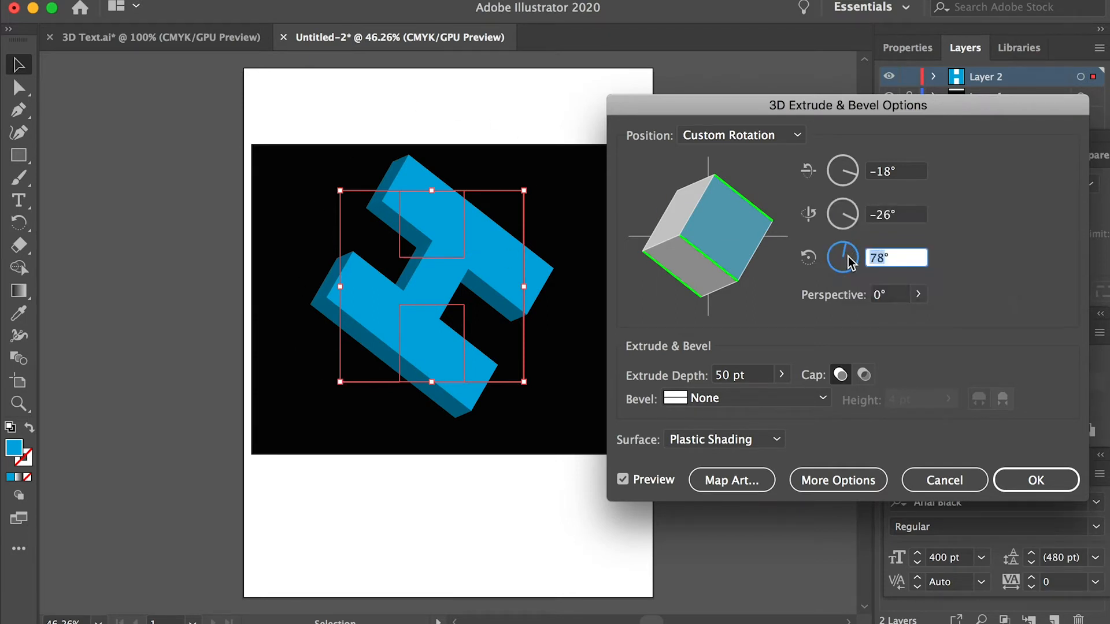
{"action": "type", "text": "8"}
{"action": "left_click", "coordinate": [897, 218]}
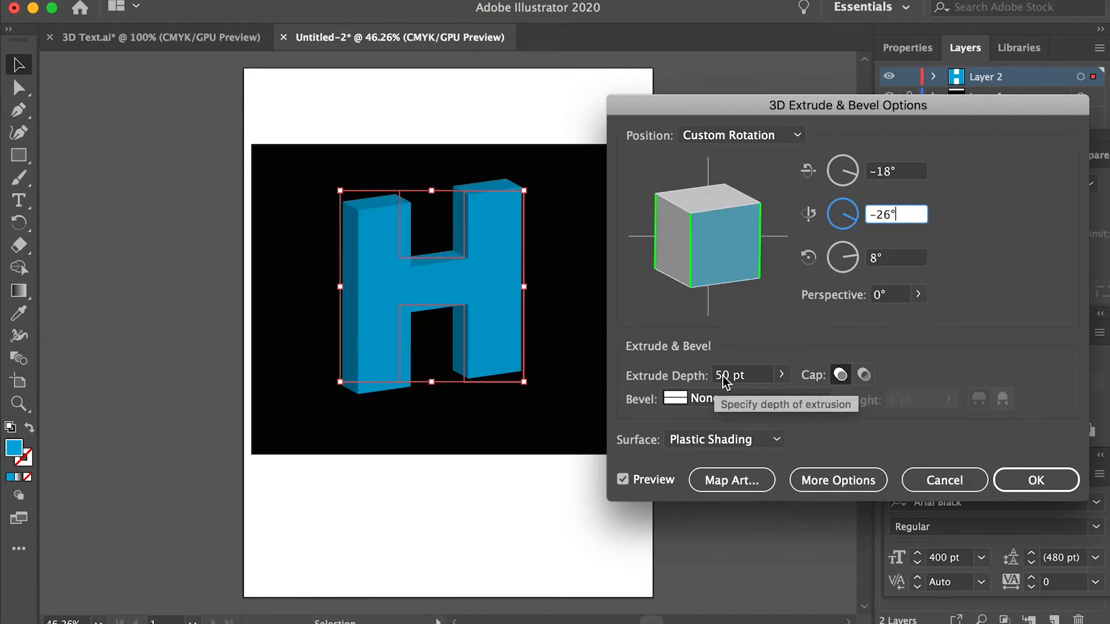
Try an extrude depth of 200 pt on the H.
{"action": "left_click_drag", "start_coordinate": [723, 378], "coordinate": [719, 381]}
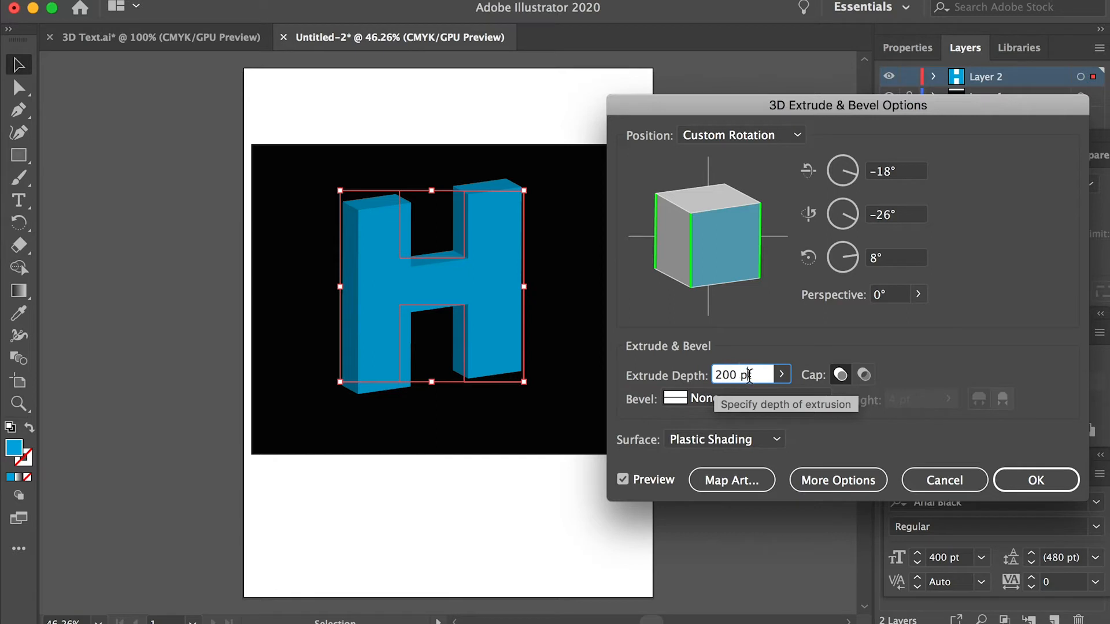
{"action": "type", "text": "20"}
{"action": "left_click", "coordinate": [904, 256]}
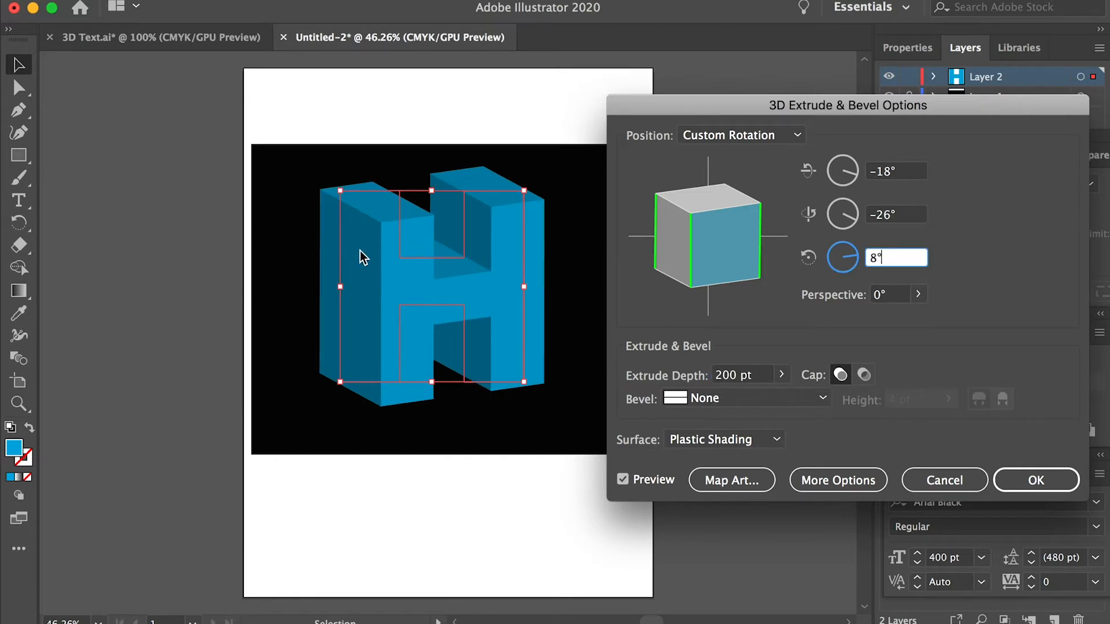
Set the H's extrude depth to 400 pt and apply the 3D effect.
{"action": "left_click_drag", "start_coordinate": [723, 375], "coordinate": [698, 379]}
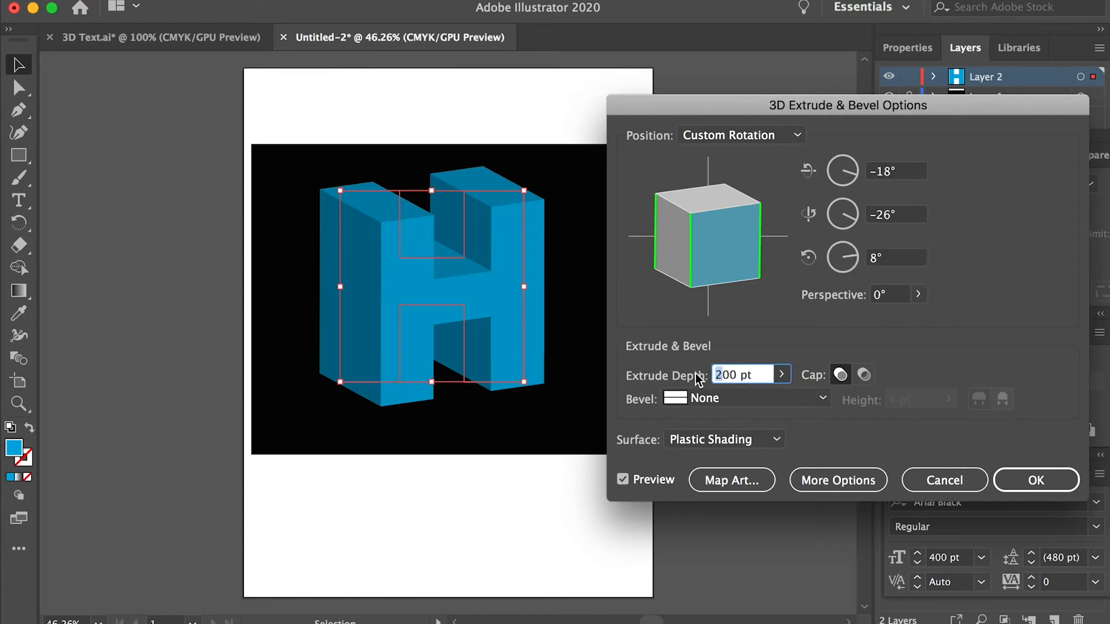
{"action": "type", "text": "4"}
{"action": "left_click", "coordinate": [905, 257]}
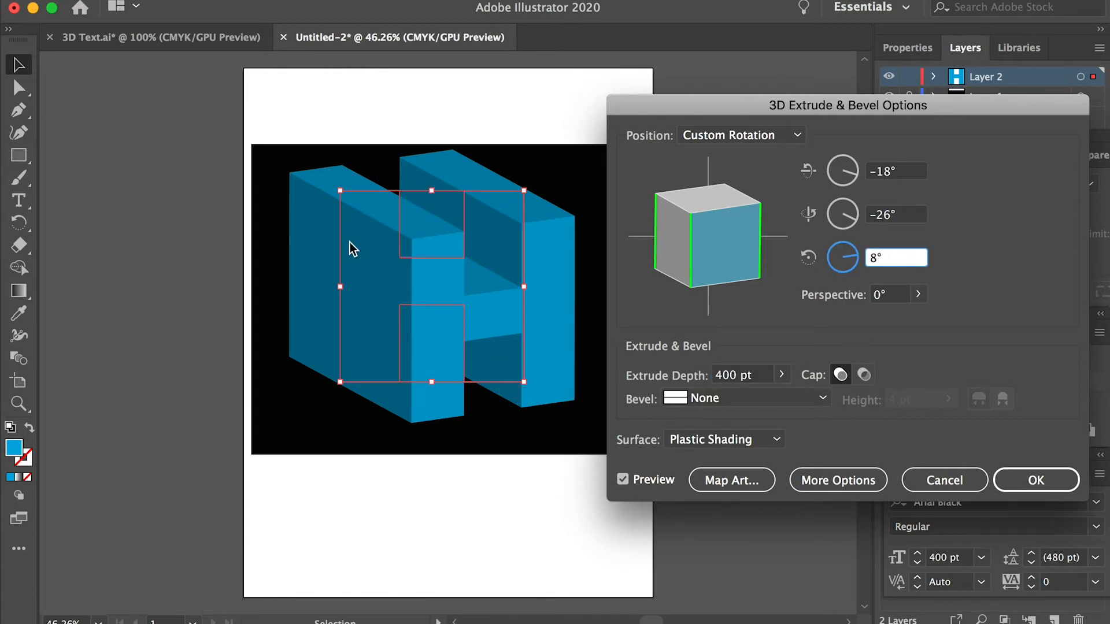
{"action": "left_click", "coordinate": [1030, 484]}
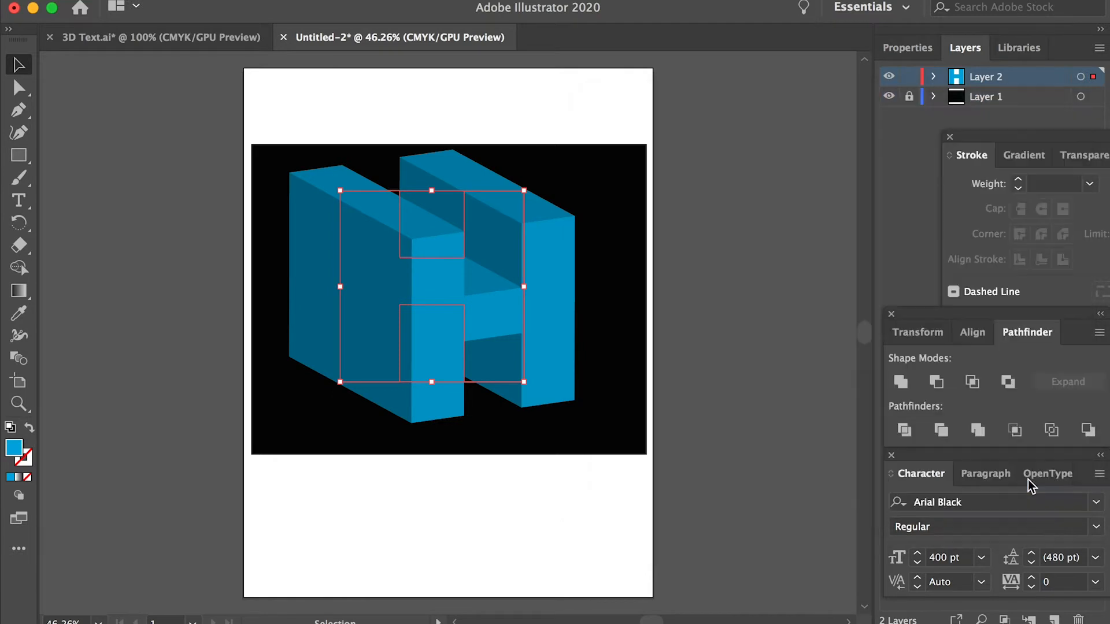
Reposition the extruded H so that it sits centred on the black rectangle.
{"action": "left_click", "coordinate": [572, 179]}
{"action": "left_click_drag", "start_coordinate": [425, 303], "coordinate": [492, 340]}
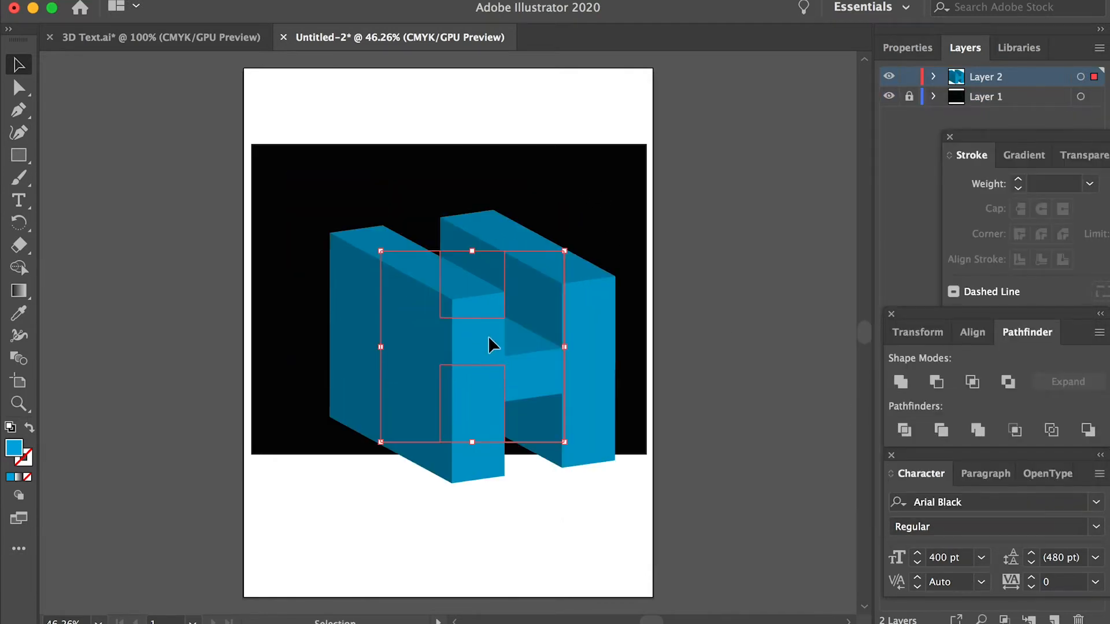
{"action": "left_click_drag", "start_coordinate": [547, 275], "coordinate": [475, 314]}
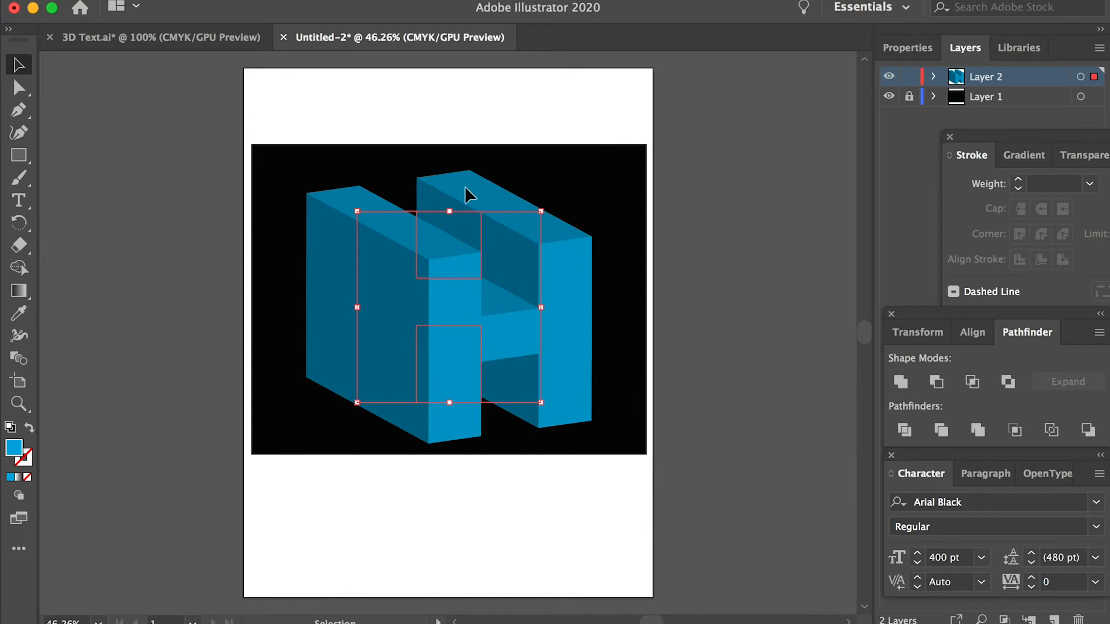
{"action": "key", "text": "super+z"}
{"action": "key", "text": "super+z"}
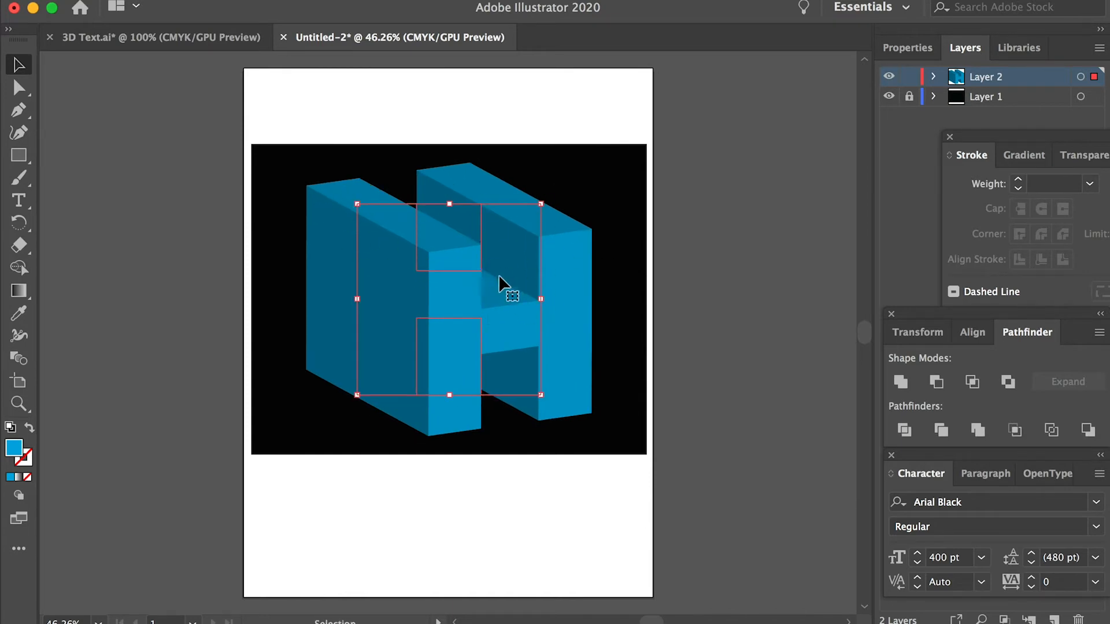
Expand the appearance of the extruded H into separate shapes and deselect it.
{"action": "left_click", "coordinate": [186, 2]}
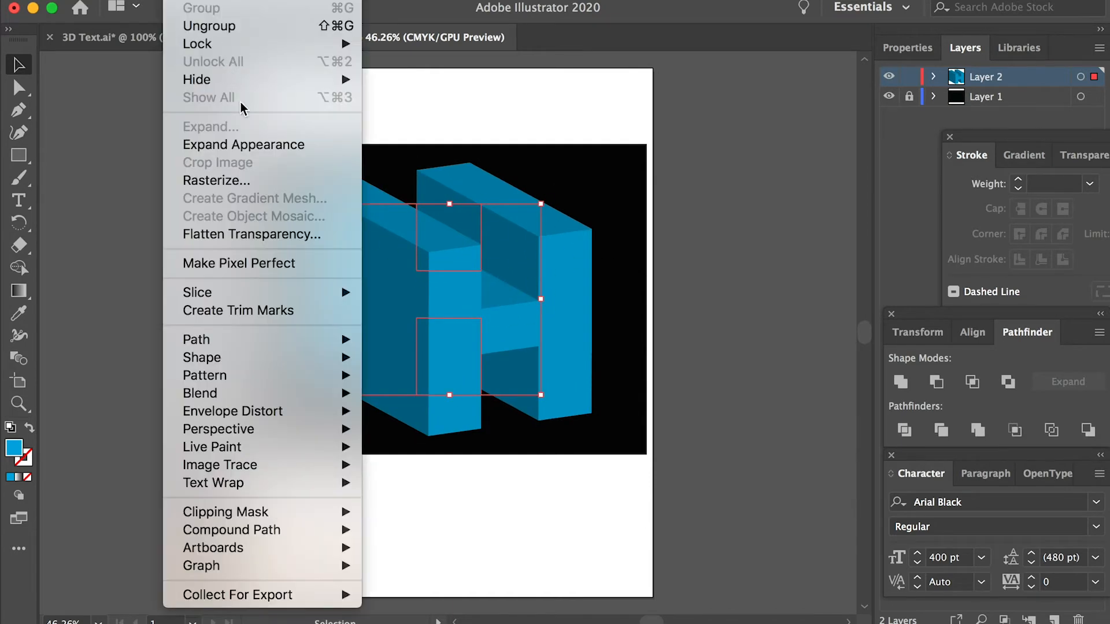
{"action": "left_click", "coordinate": [320, 155]}
{"action": "left_click", "coordinate": [403, 112]}
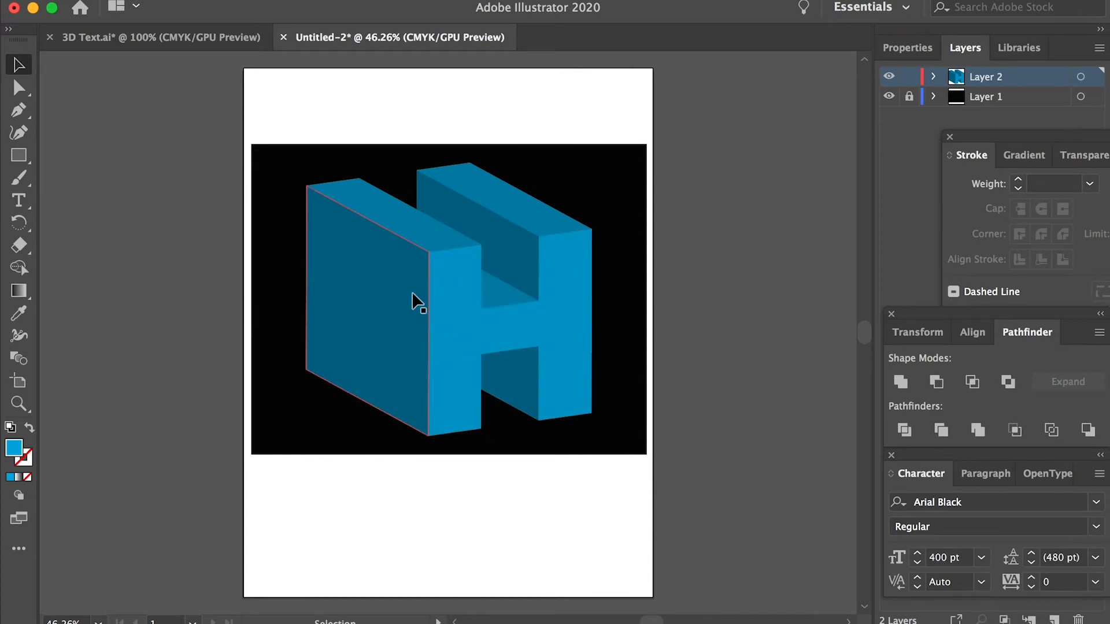
Try moving the top face and outer side face of the H's left stem individually, and undo both moves.
{"action": "left_click", "coordinate": [467, 302]}
{"action": "left_click", "coordinate": [19, 88]}
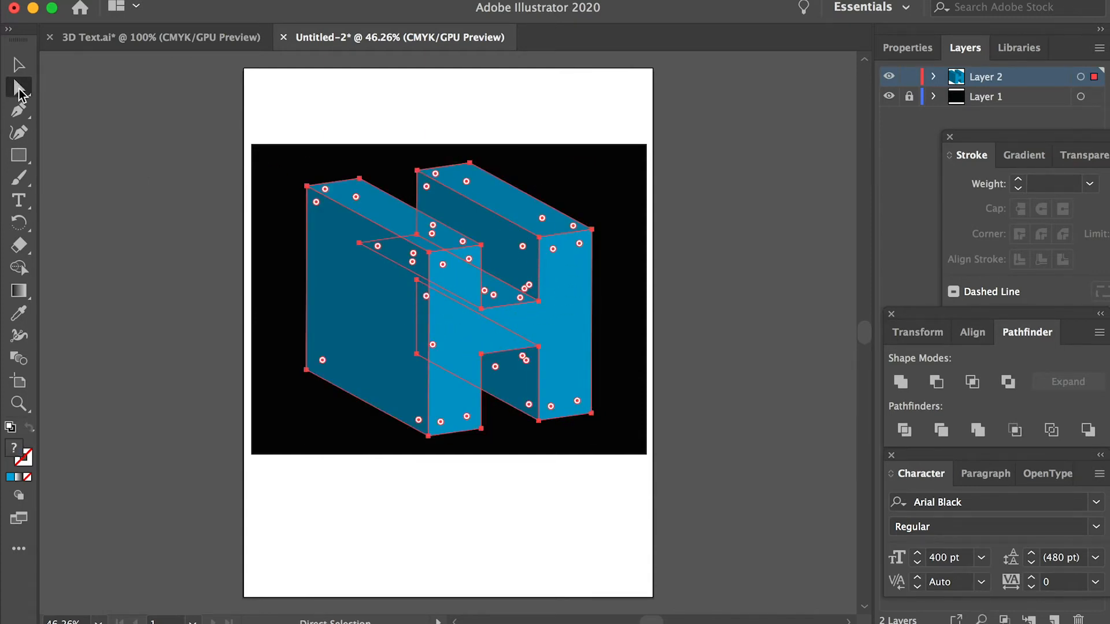
{"action": "left_click", "coordinate": [339, 114]}
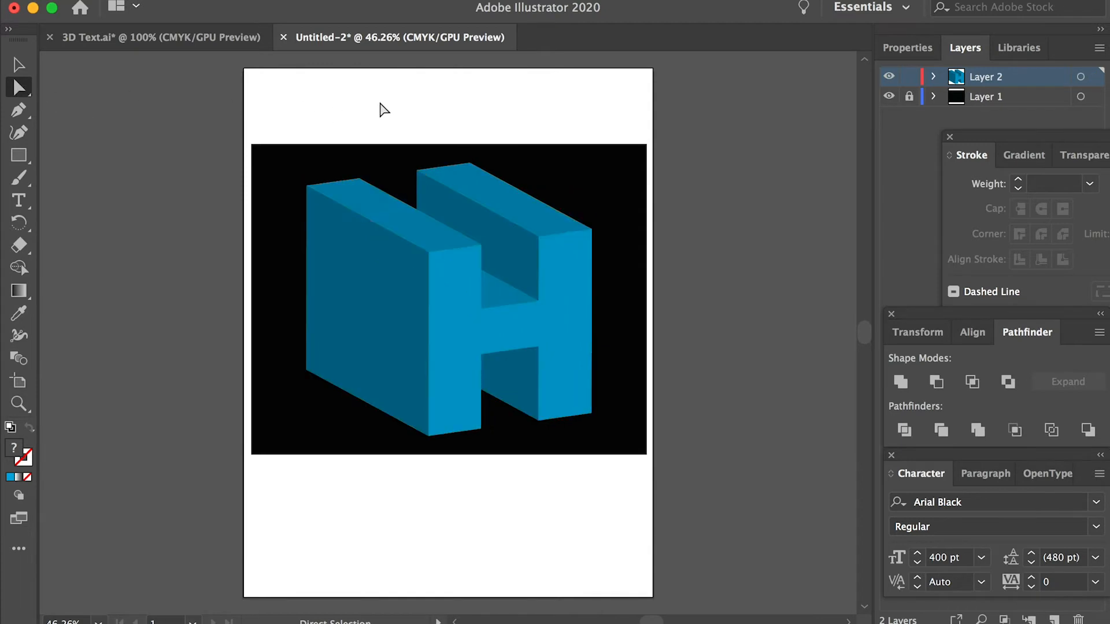
{"action": "left_click", "coordinate": [386, 215]}
{"action": "left_click_drag", "start_coordinate": [386, 215], "coordinate": [367, 133]}
{"action": "left_click_drag", "start_coordinate": [371, 257], "coordinate": [302, 242]}
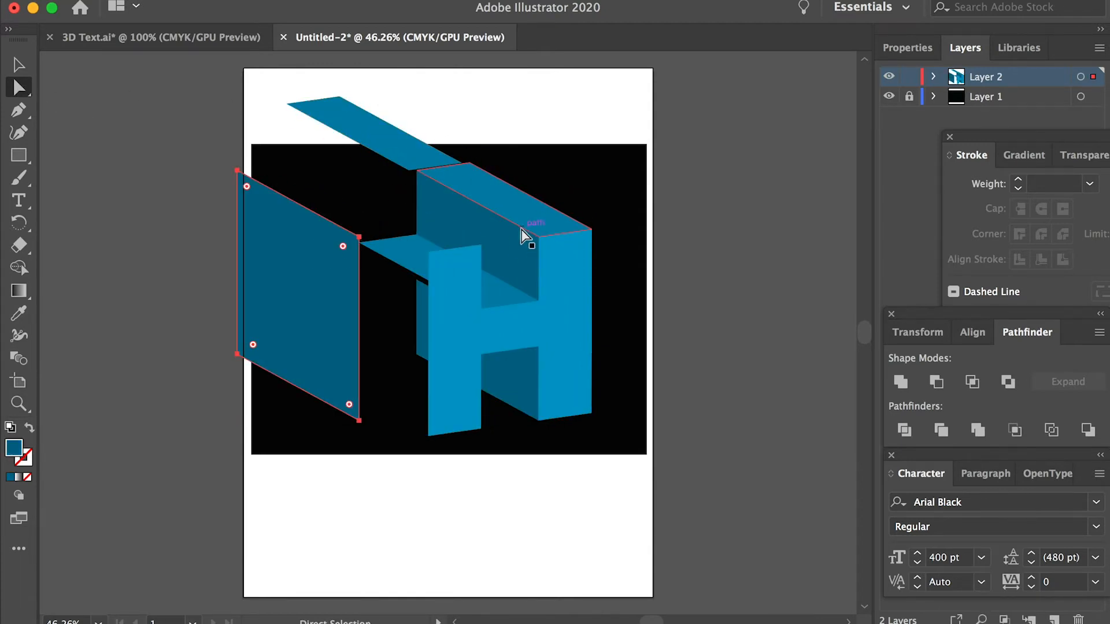
{"action": "key", "text": "cmd+z"}
{"action": "key", "text": "cmd+z"}
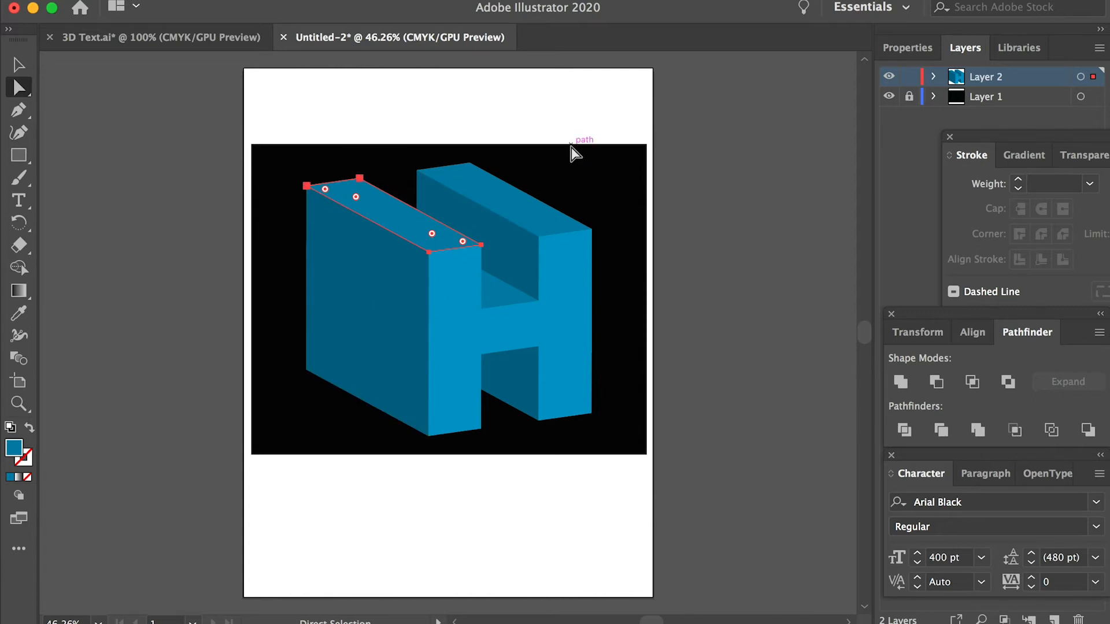
Try moving the H's front face off the artboard, and undo the move.
{"action": "left_click", "coordinate": [545, 118]}
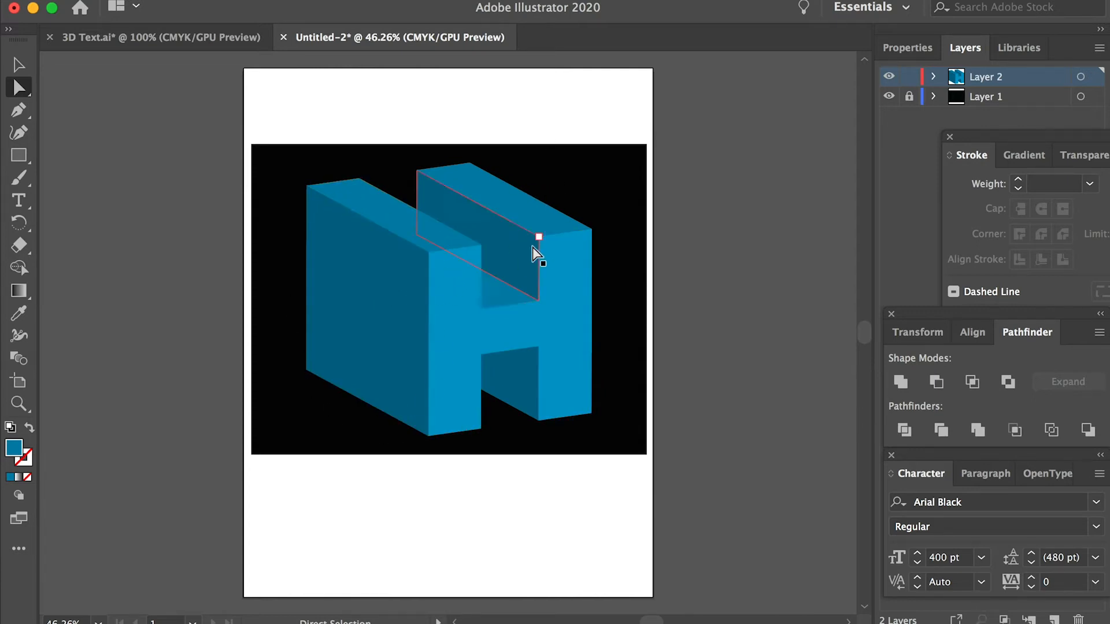
{"action": "left_click_drag", "start_coordinate": [450, 297], "coordinate": [722, 362]}
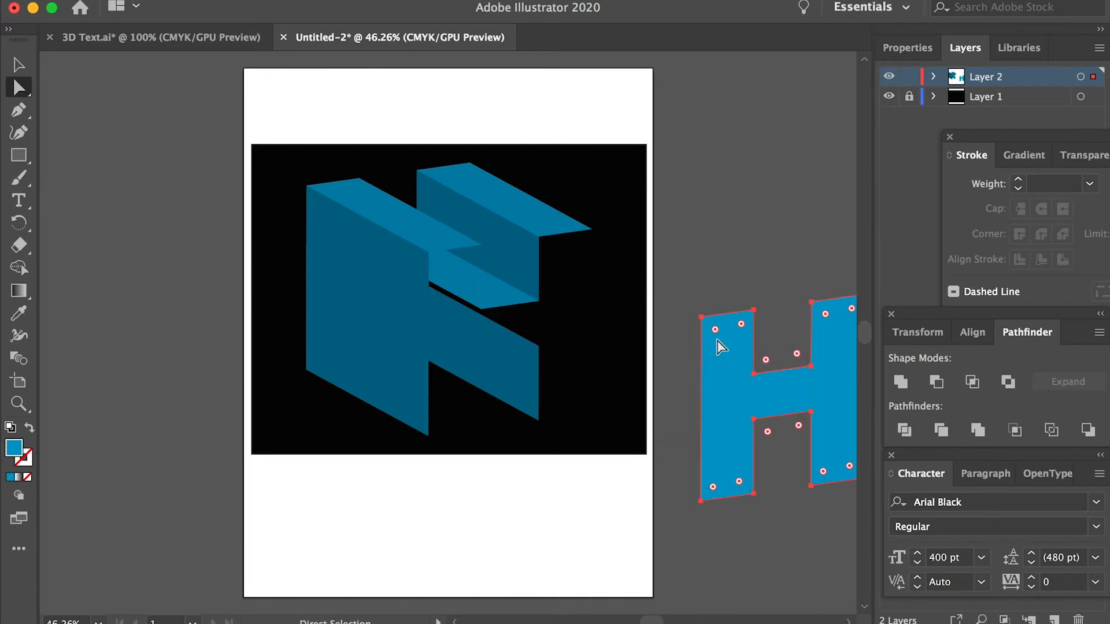
{"action": "key", "text": "super"}
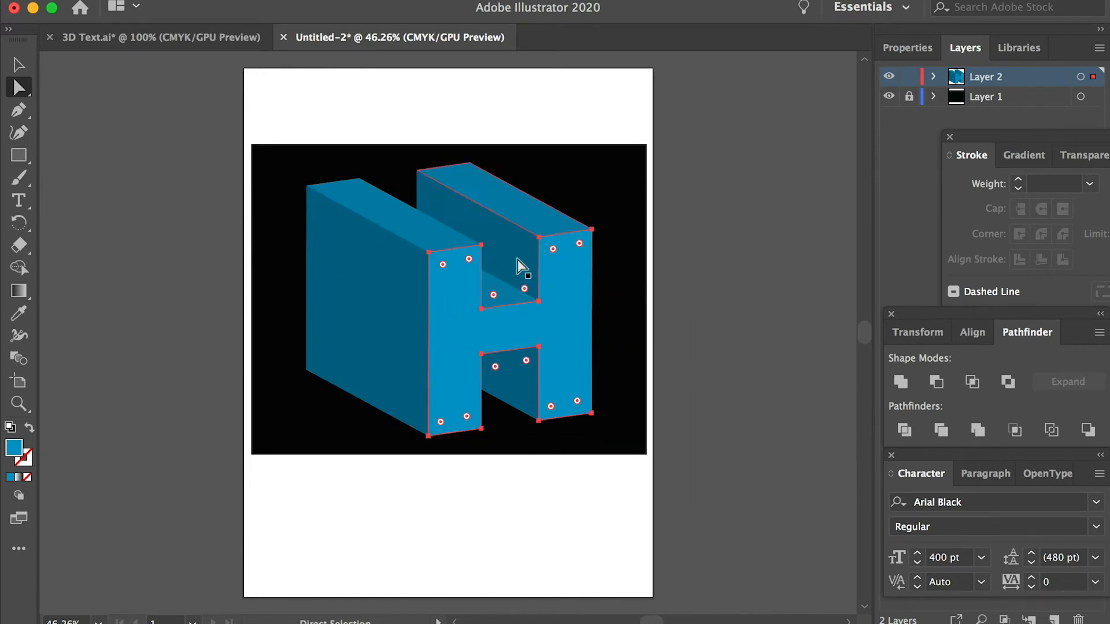
Try deleting the H's front face, and undo the deletion.
{"action": "left_click", "coordinate": [463, 329]}
{"action": "key", "text": "Delete"}
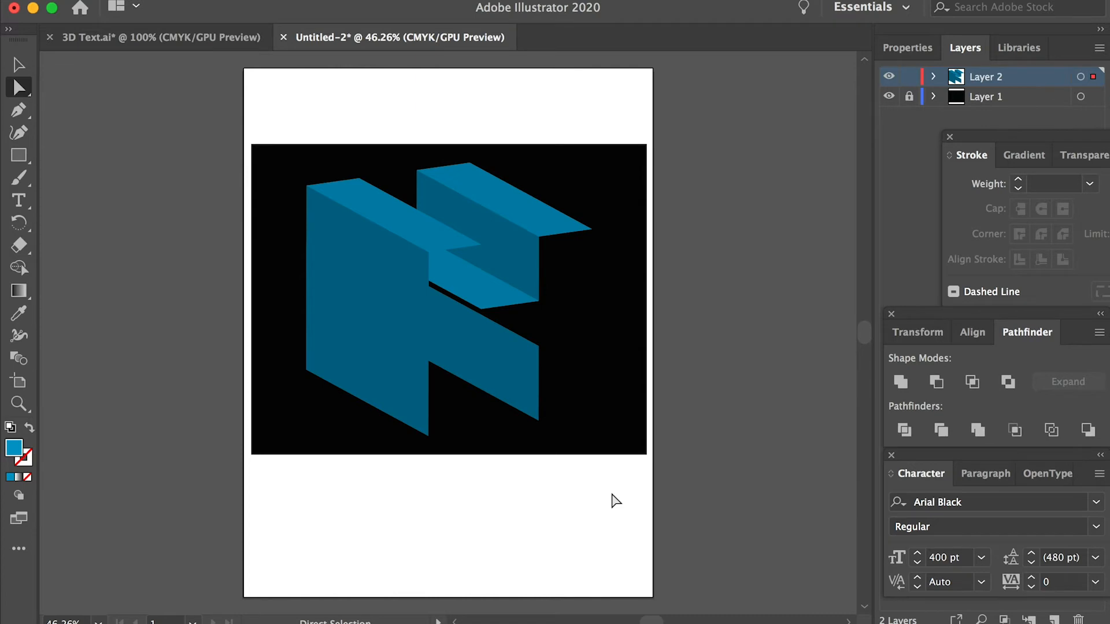
{"action": "key", "text": "v"}
{"action": "key", "text": "super+z"}
{"action": "key", "text": "a"}
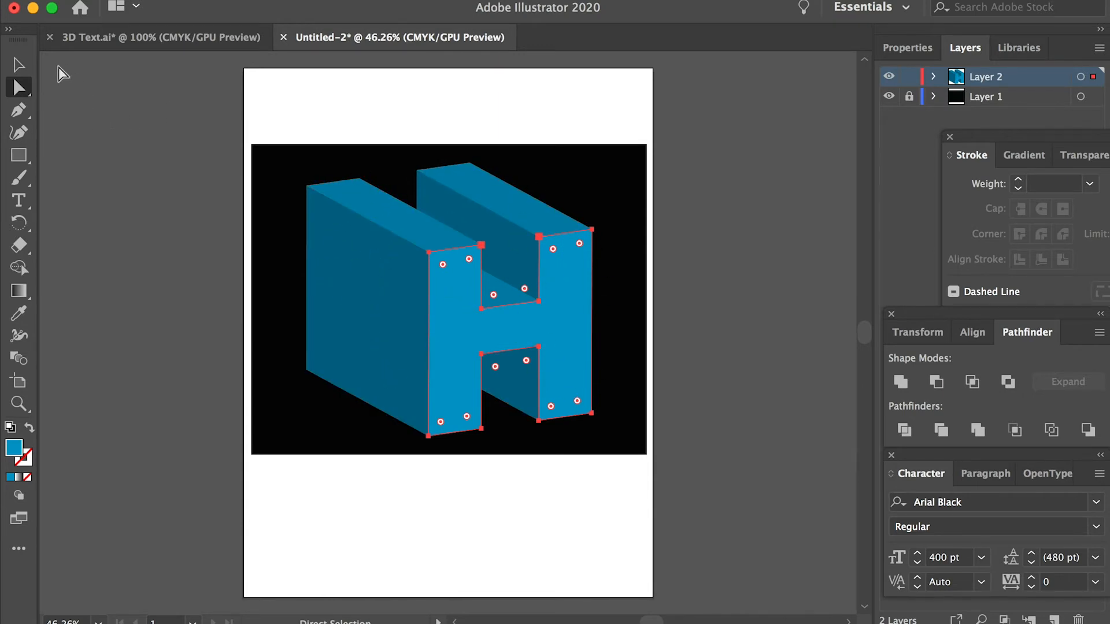
Try moving the H's depth faces as a group and its front face separately, undoing both moves.
{"action": "key", "text": "v"}
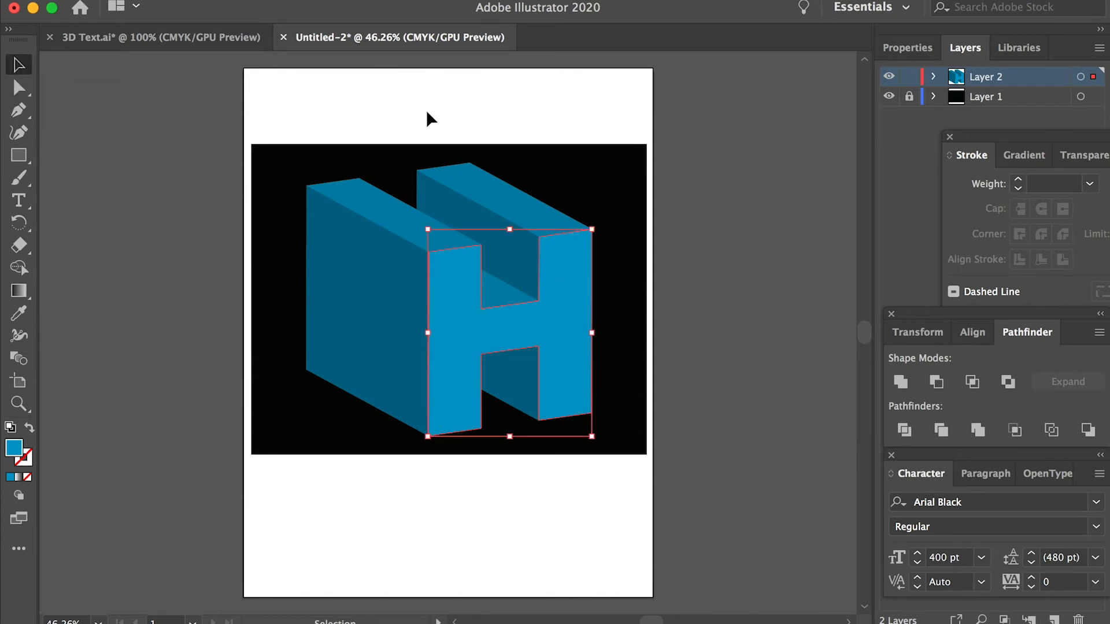
{"action": "left_click_drag", "start_coordinate": [390, 194], "coordinate": [314, 132]}
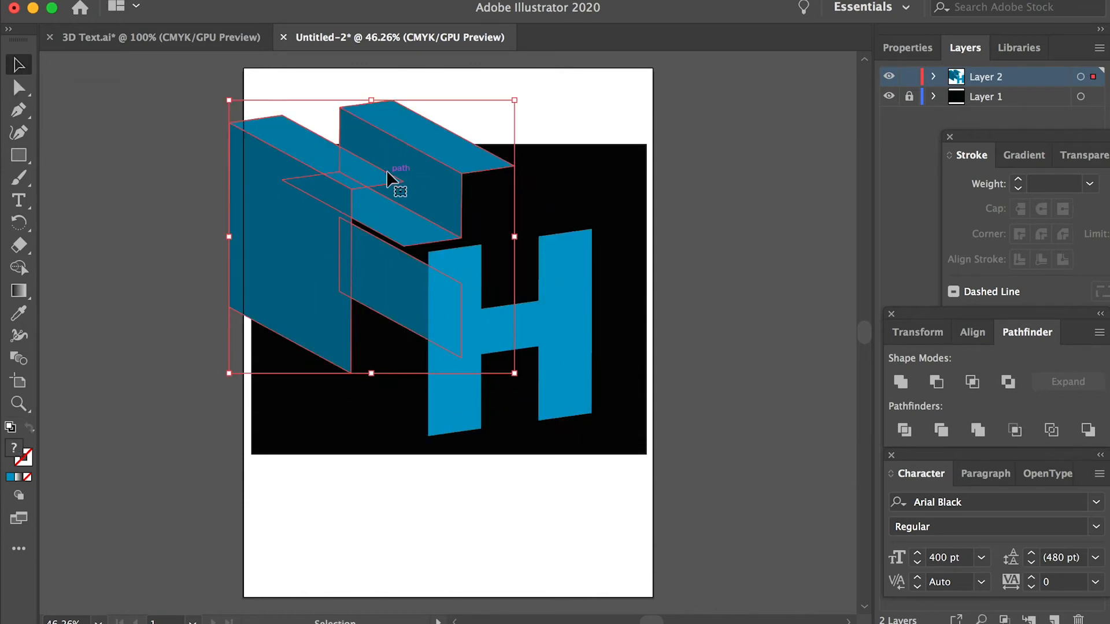
{"action": "key", "text": "super+z"}
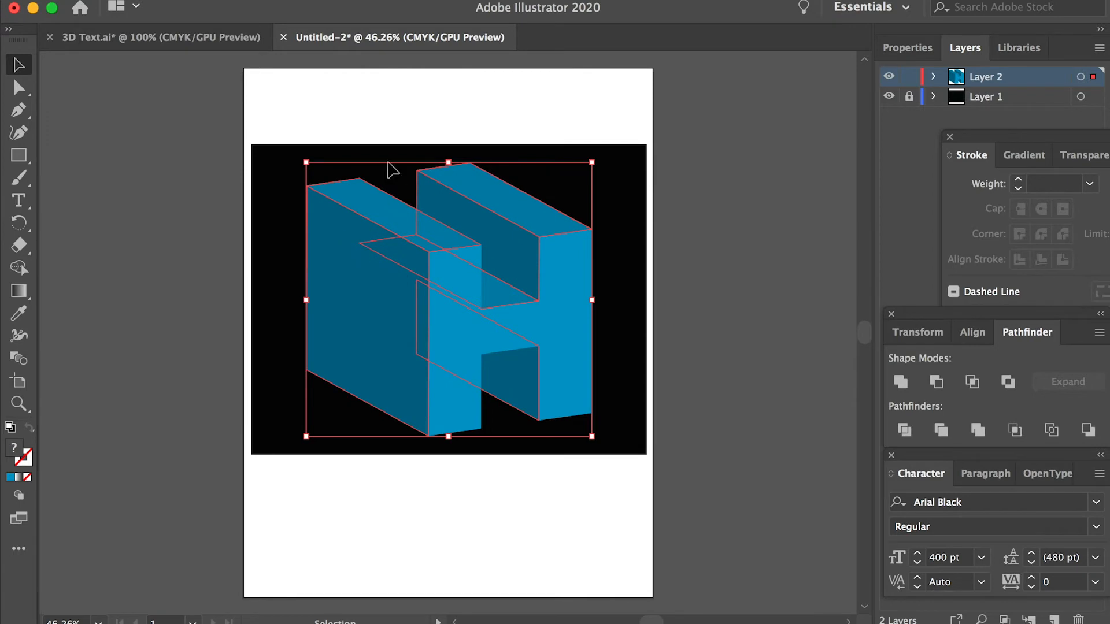
{"action": "left_click", "coordinate": [595, 260]}
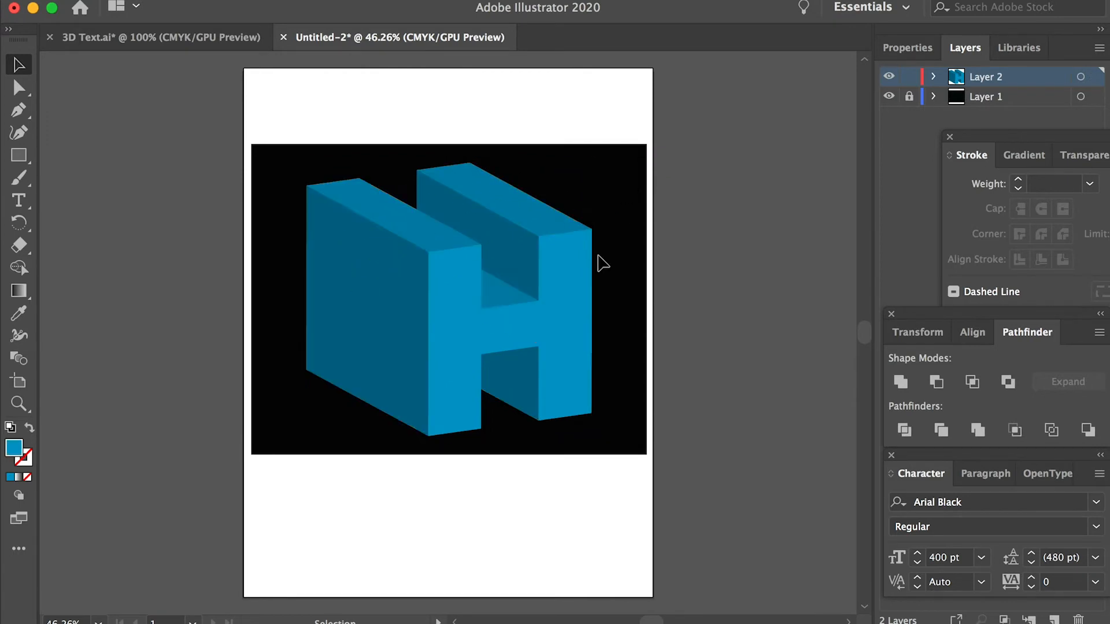
{"action": "left_click_drag", "start_coordinate": [593, 313], "coordinate": [657, 375]}
{"action": "key", "text": "super+z"}
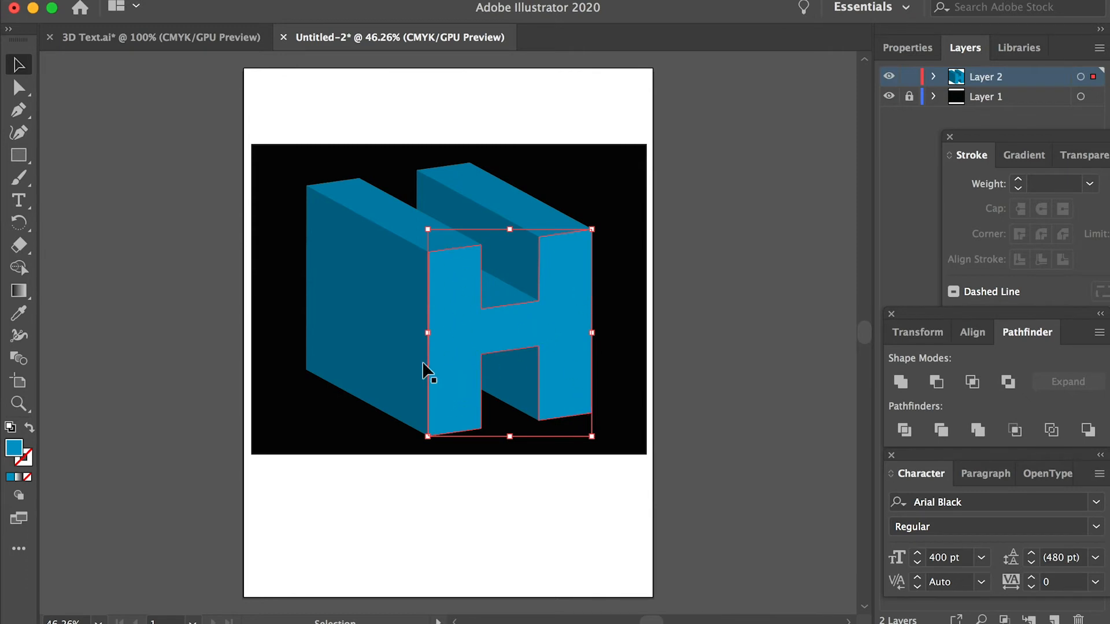
Fill the H's front face with a white-to-black linear gradient at 0°.
{"action": "key", "text": "super+F9"}
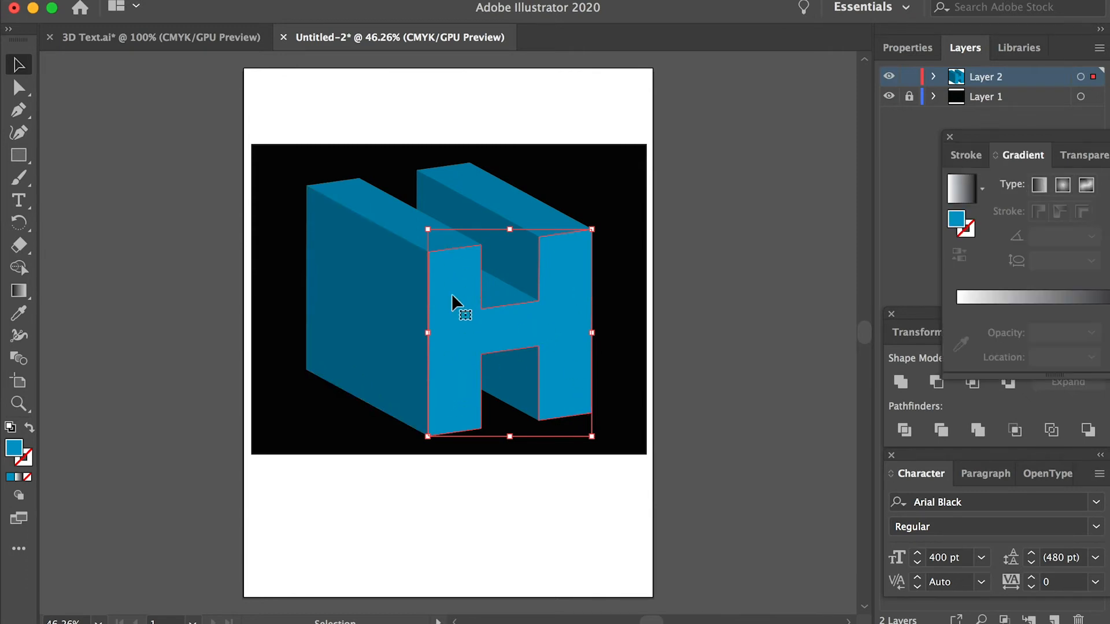
{"action": "left_click", "coordinate": [18, 479]}
{"action": "left_click", "coordinate": [991, 211]}
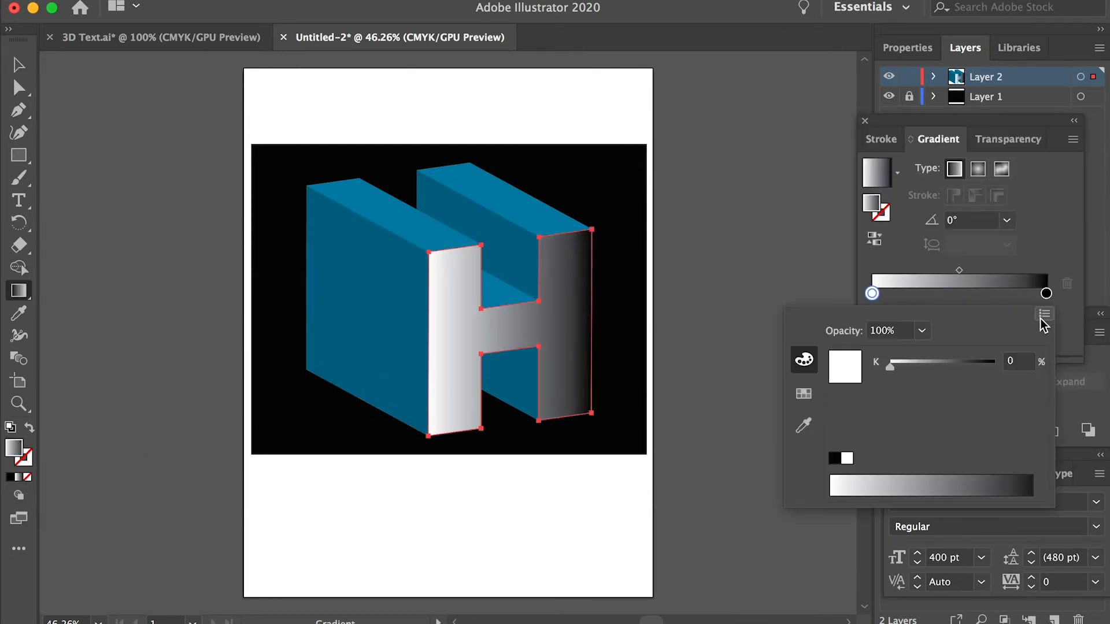
Recolour the starting stop of the front face's gradient to light blue #55CDFF in RGB mode.
{"action": "left_click", "coordinate": [1044, 316]}
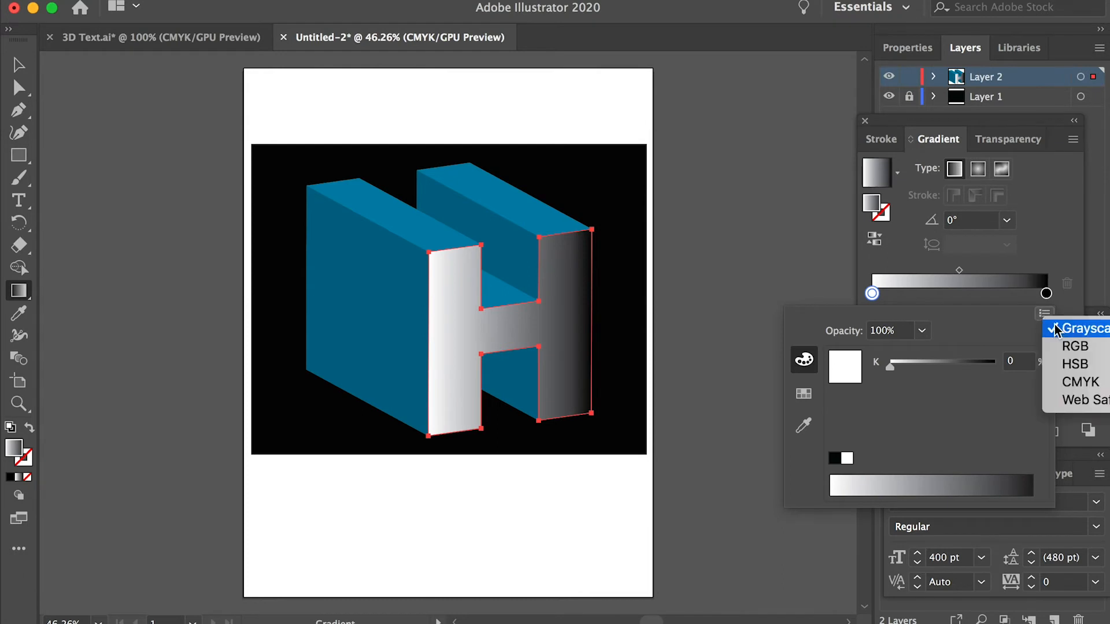
{"action": "left_click", "coordinate": [1076, 347]}
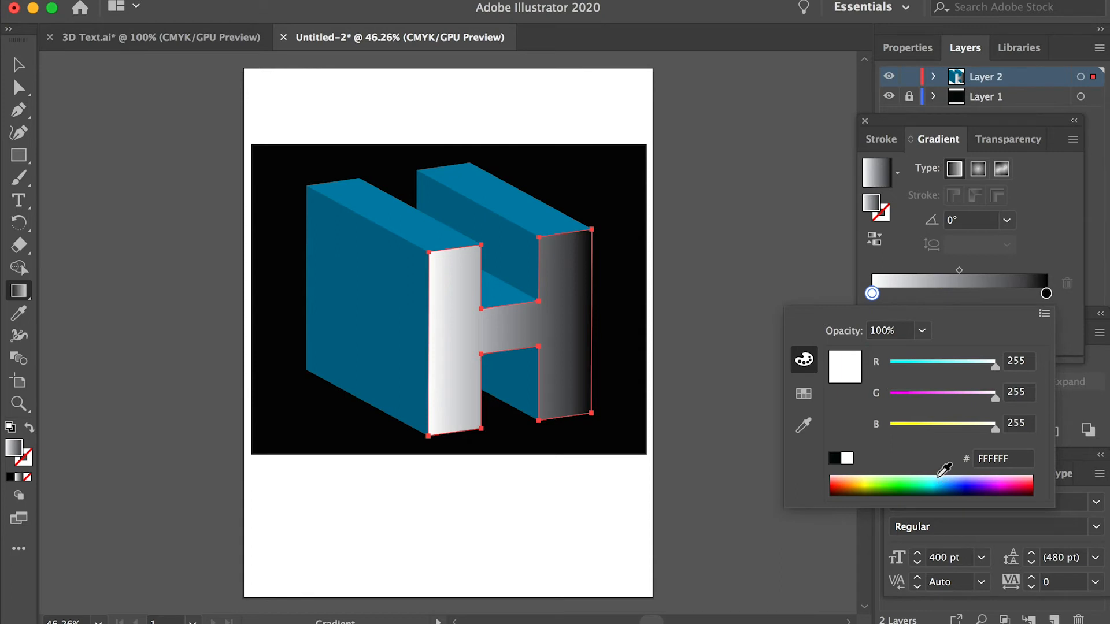
{"action": "left_click_drag", "start_coordinate": [943, 476], "coordinate": [943, 475]}
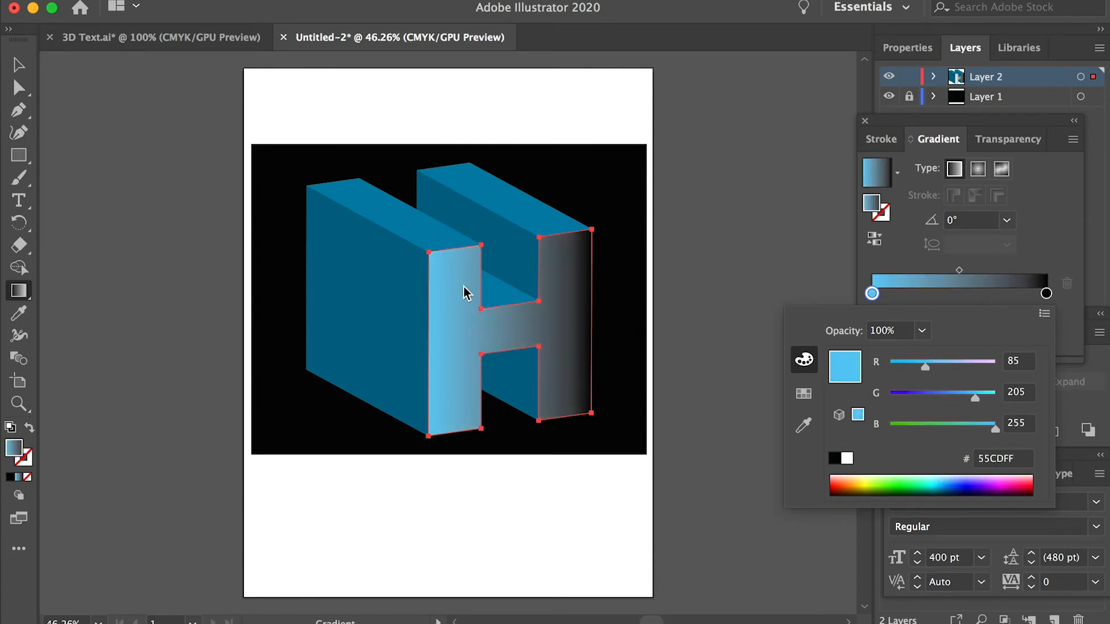
{"action": "left_click", "coordinate": [1031, 240]}
Recolour the end stop of the front face's gradient to darker blue #007CBF in RGB mode.
{"action": "double_click", "coordinate": [1046, 294]}
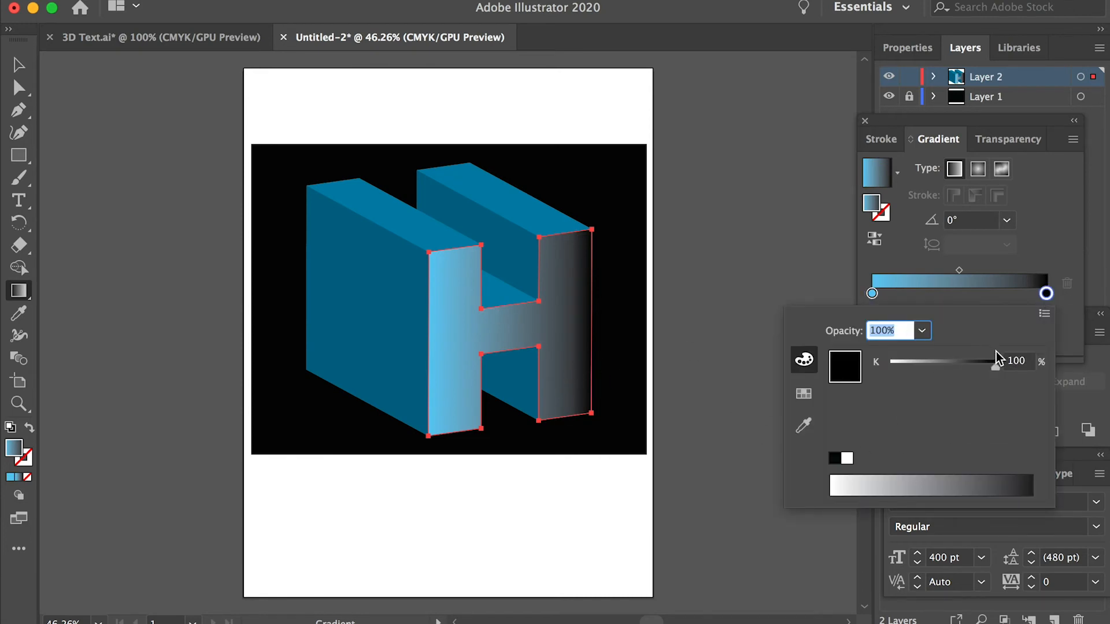
{"action": "left_click", "coordinate": [1044, 314]}
{"action": "left_click", "coordinate": [1071, 345]}
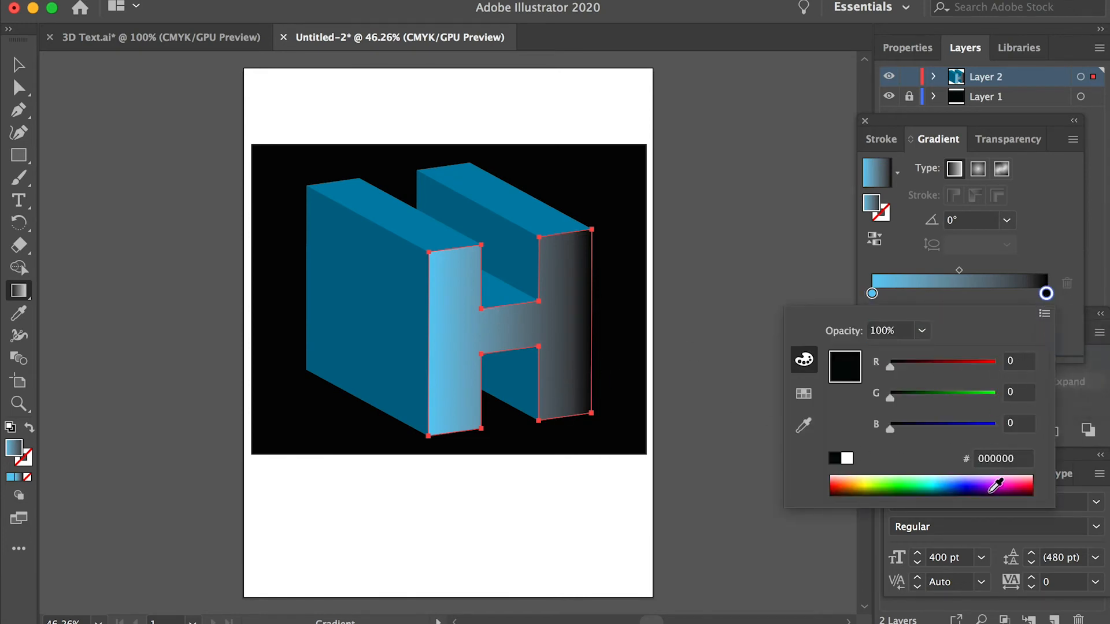
{"action": "left_click_drag", "start_coordinate": [949, 481], "coordinate": [948, 481]}
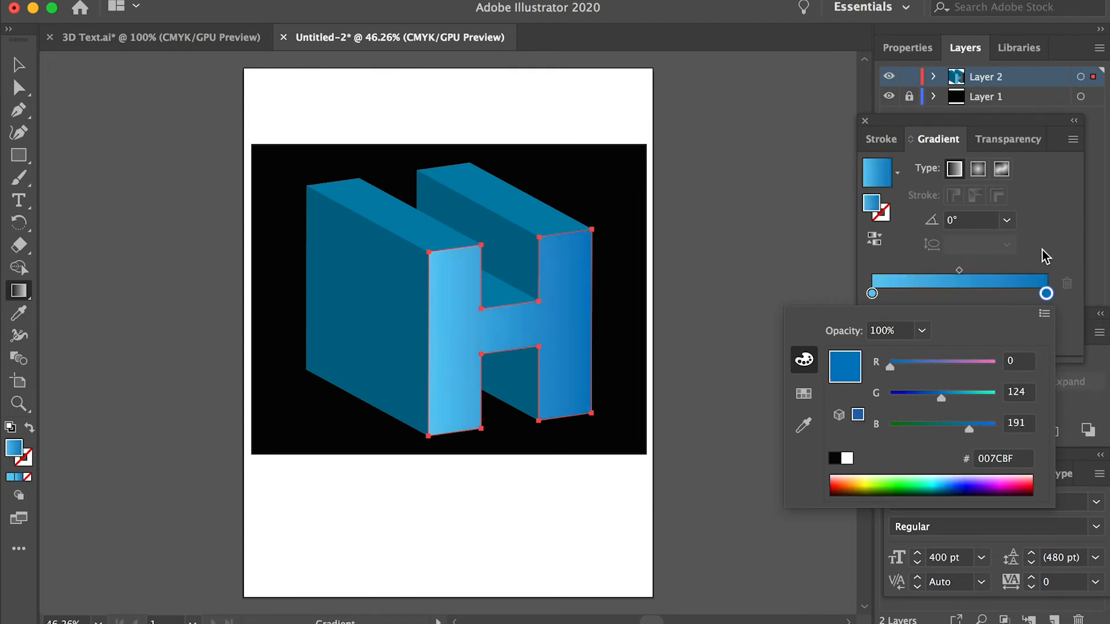
{"action": "left_click", "coordinate": [1068, 219]}
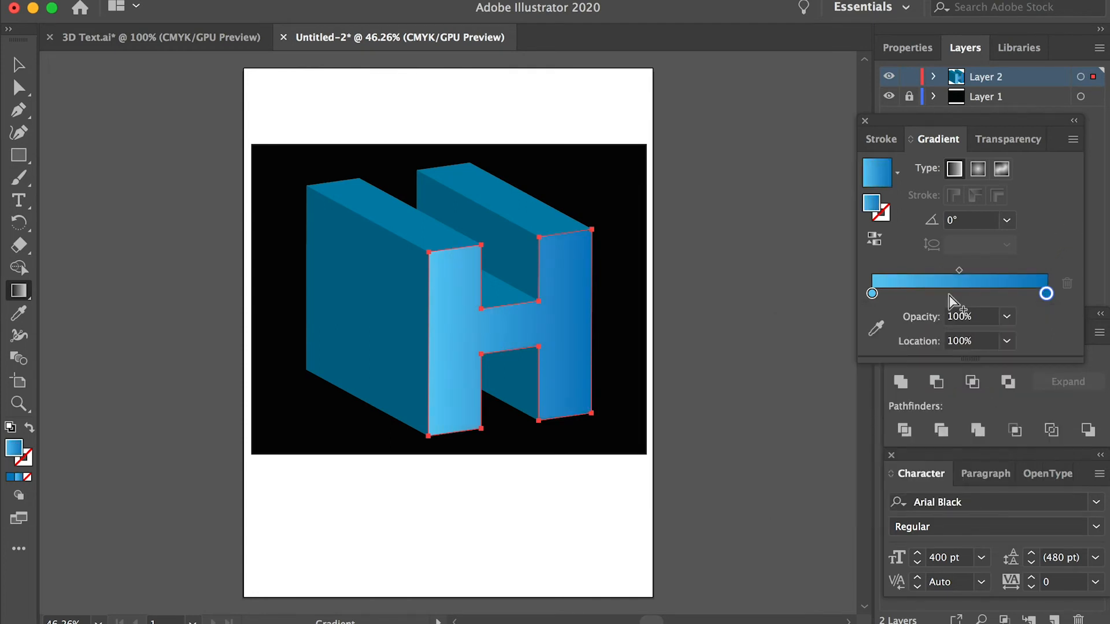
Select the H's depth faces and fill them with the front face's blue linear gradient.
{"action": "left_click", "coordinate": [19, 67]}
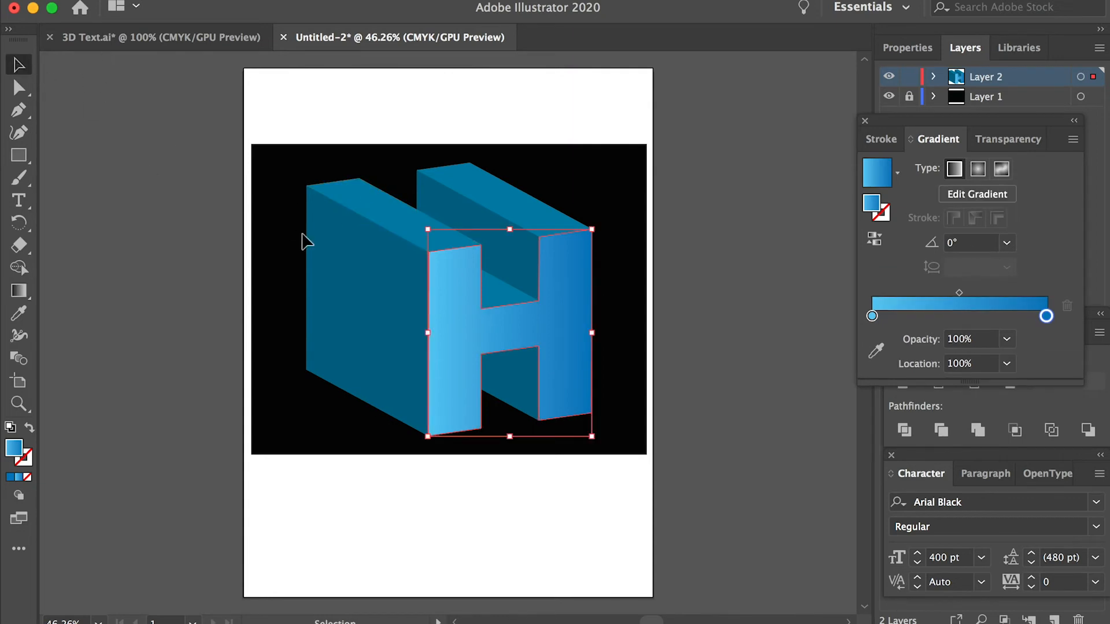
{"action": "left_click", "coordinate": [383, 207], "text": "shift"}
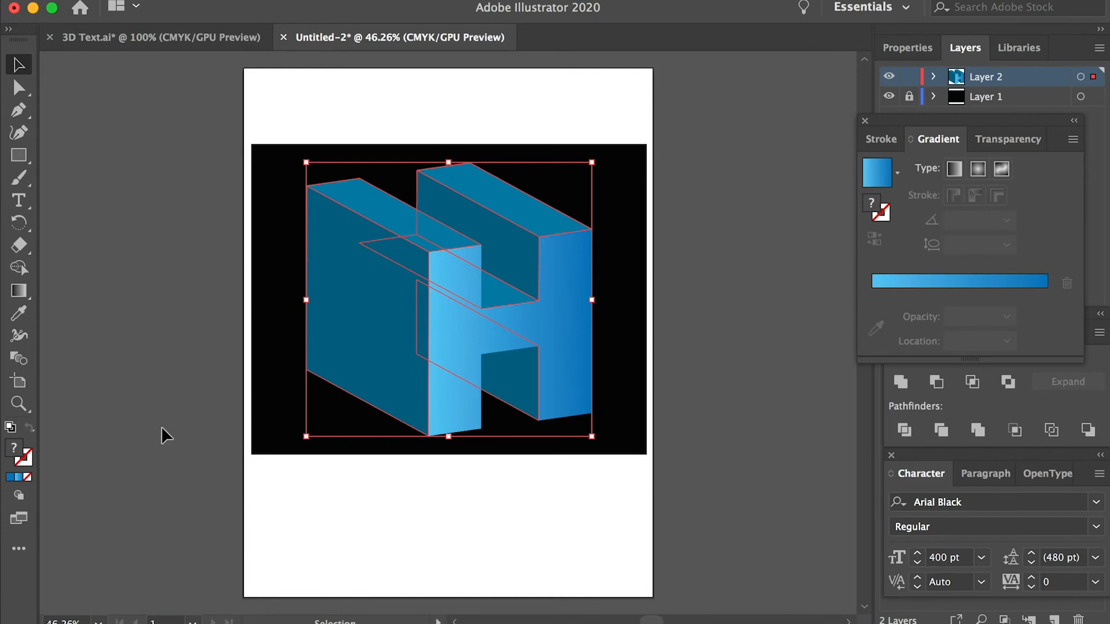
{"action": "left_click", "coordinate": [19, 479]}
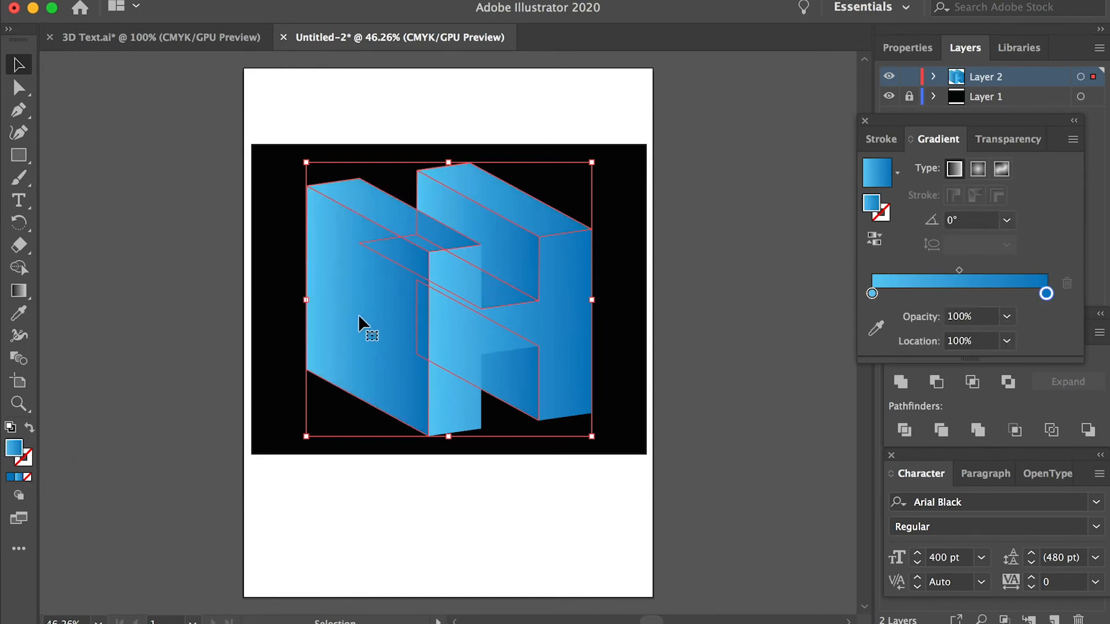
Recolour the depth faces' gradient to run from medium blue to dark navy blue, and deselect the artwork.
{"action": "double_click", "coordinate": [872, 294]}
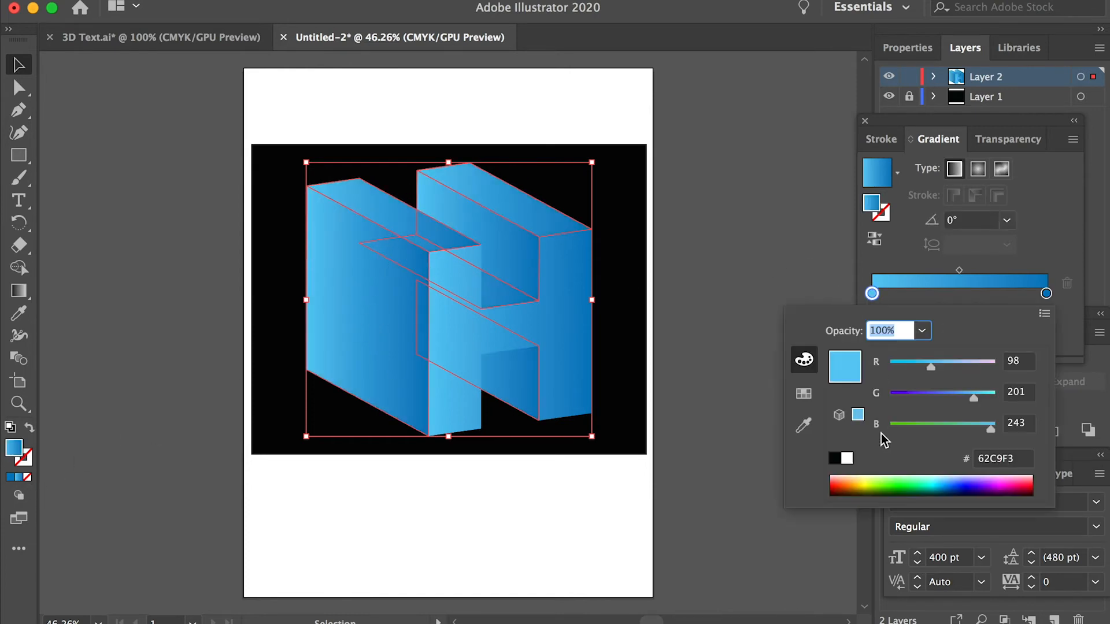
{"action": "left_click", "coordinate": [949, 485]}
{"action": "left_click", "coordinate": [947, 486]}
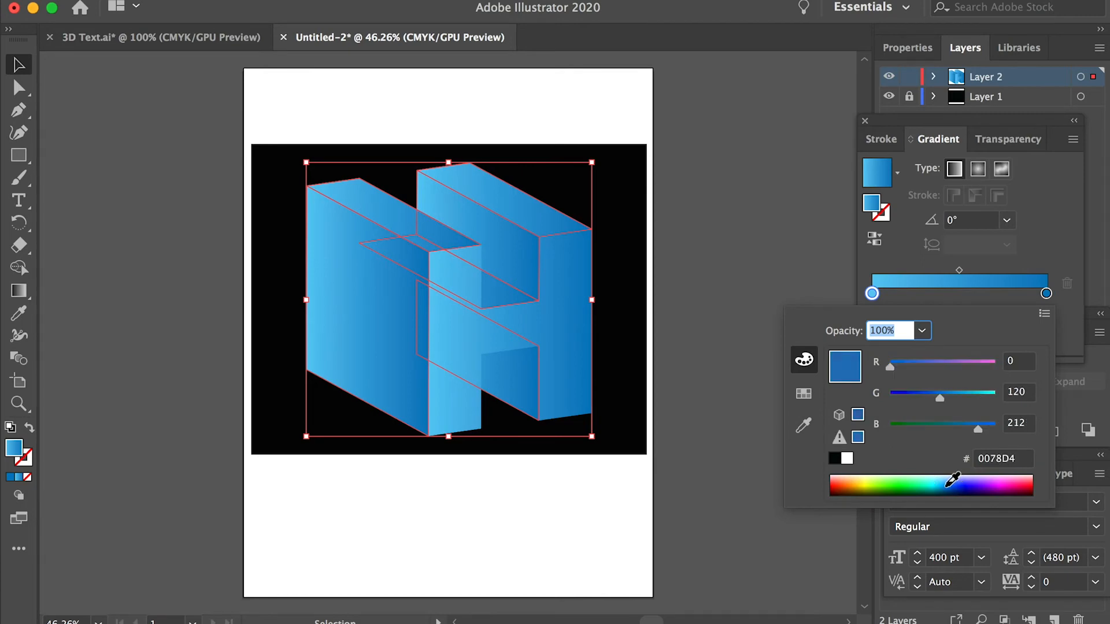
{"action": "left_click", "coordinate": [1088, 234]}
{"action": "double_click", "coordinate": [1046, 293]}
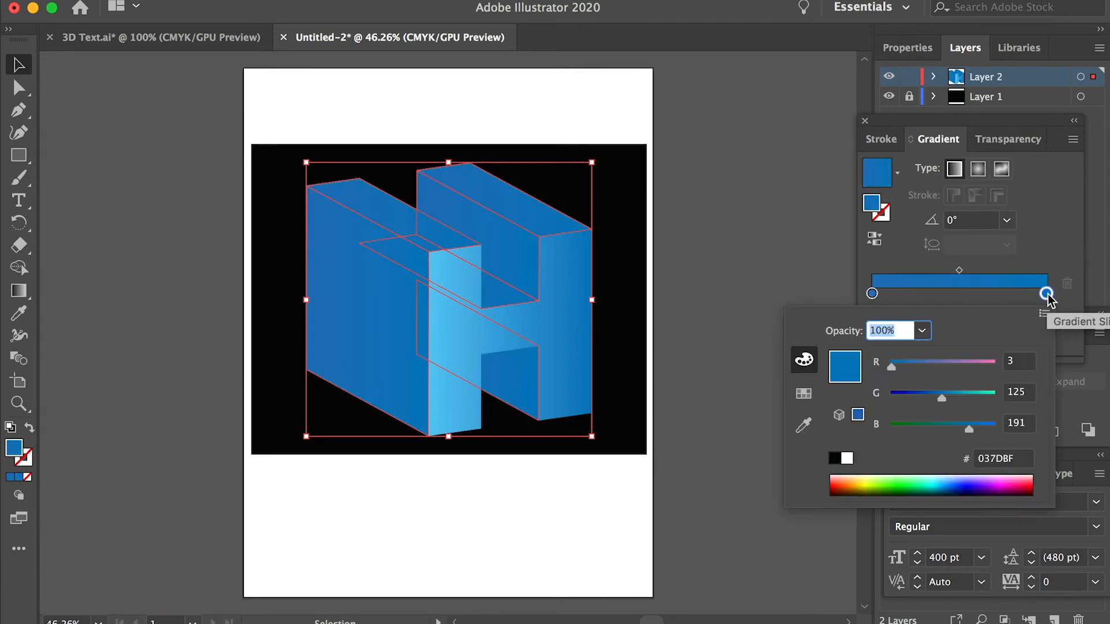
{"action": "left_click_drag", "start_coordinate": [955, 481], "coordinate": [953, 480]}
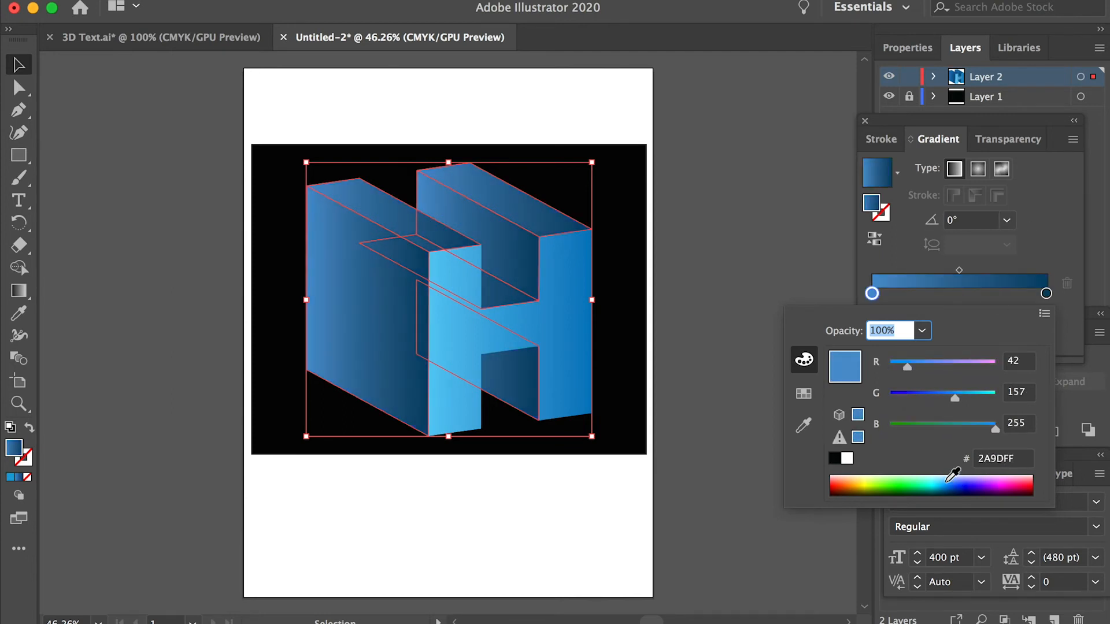
{"action": "left_click", "coordinate": [948, 481]}
{"action": "left_click", "coordinate": [1067, 236]}
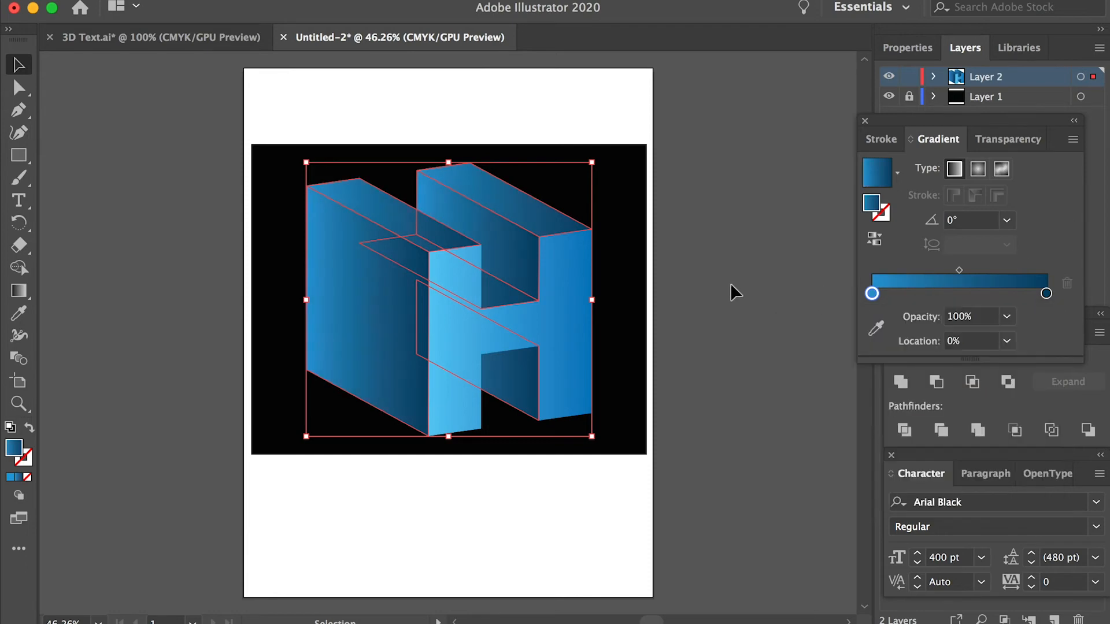
{"action": "left_click", "coordinate": [700, 284]}
Copy the H's front face, paste it in place in front, and remove the copy's fill.
{"action": "left_click", "coordinate": [436, 273]}
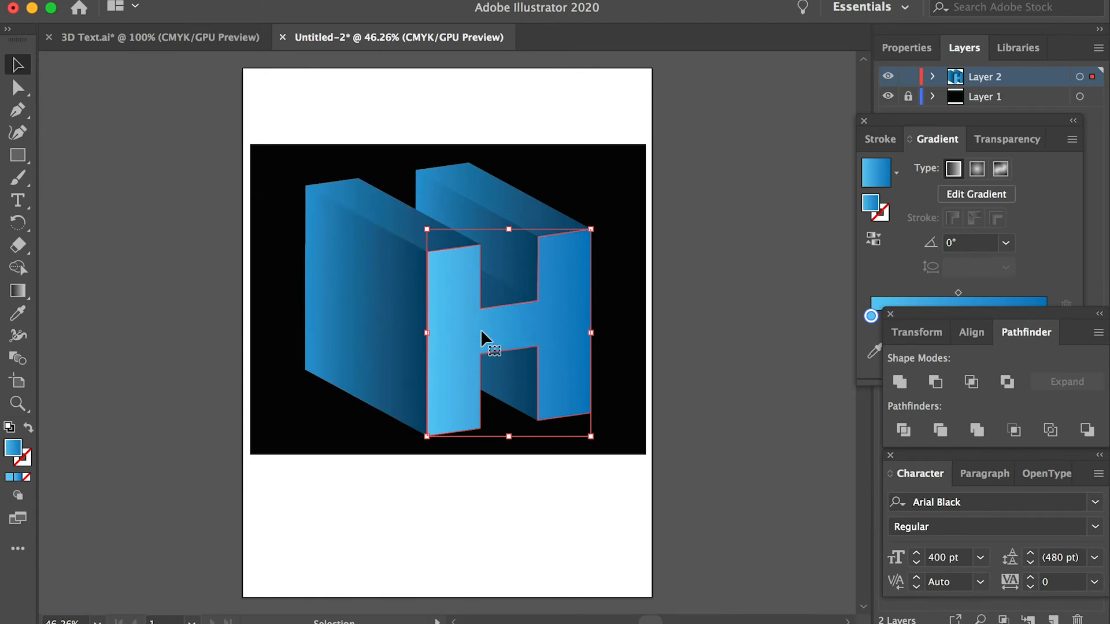
{"action": "key", "text": "super+c"}
{"action": "key", "text": "super+f"}
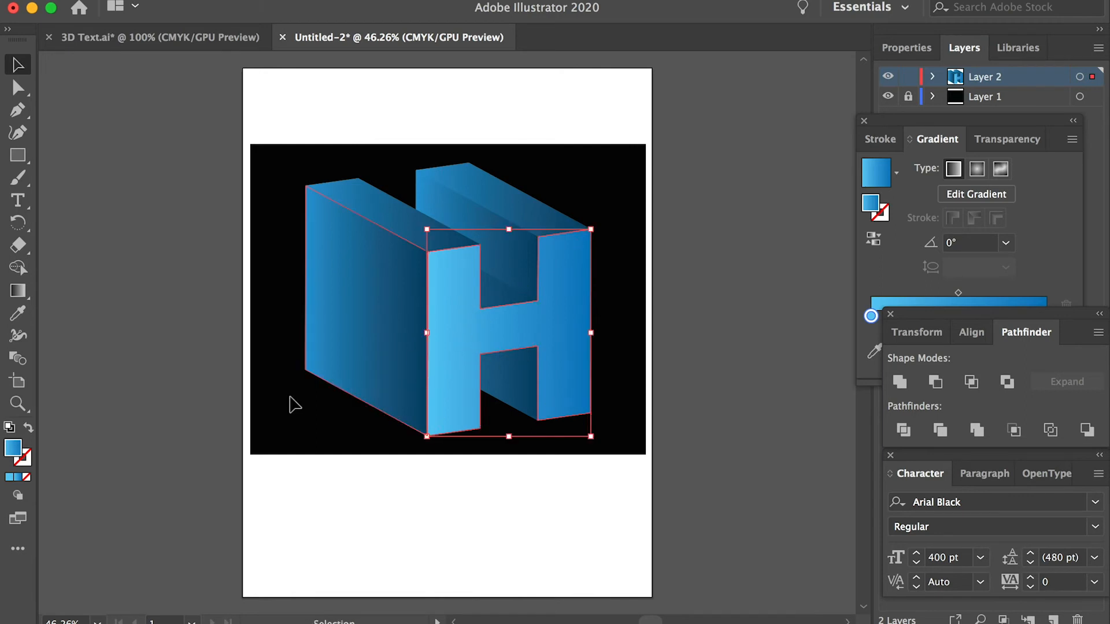
{"action": "left_click", "coordinate": [25, 477]}
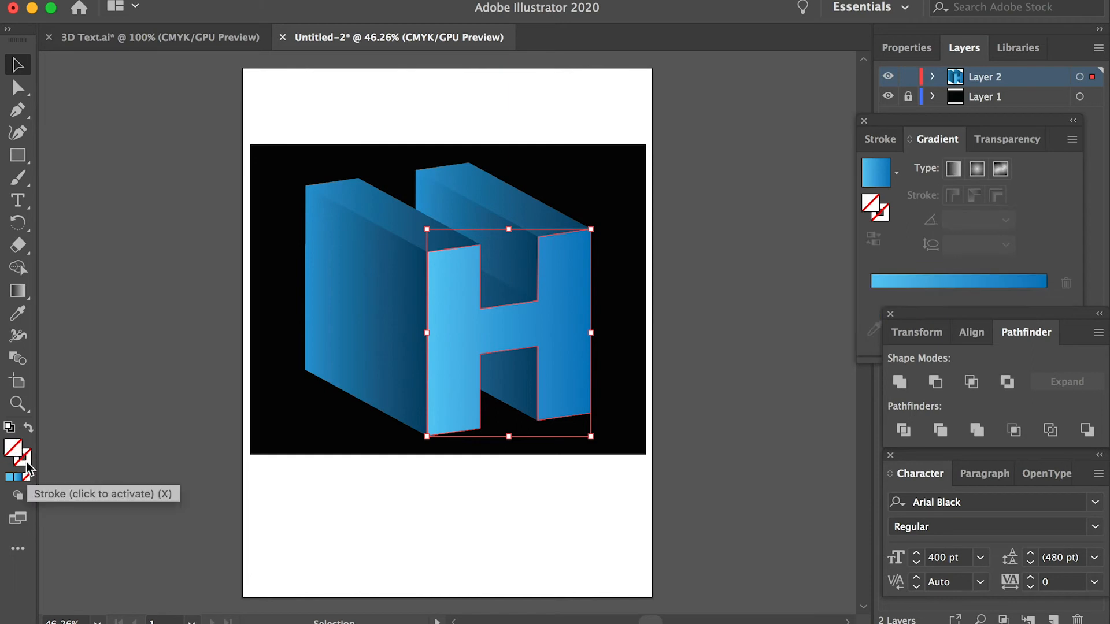
Give the unfilled H outline a white stroke with a weight of 3 pt.
{"action": "left_click", "coordinate": [26, 465]}
{"action": "left_click", "coordinate": [9, 477]}
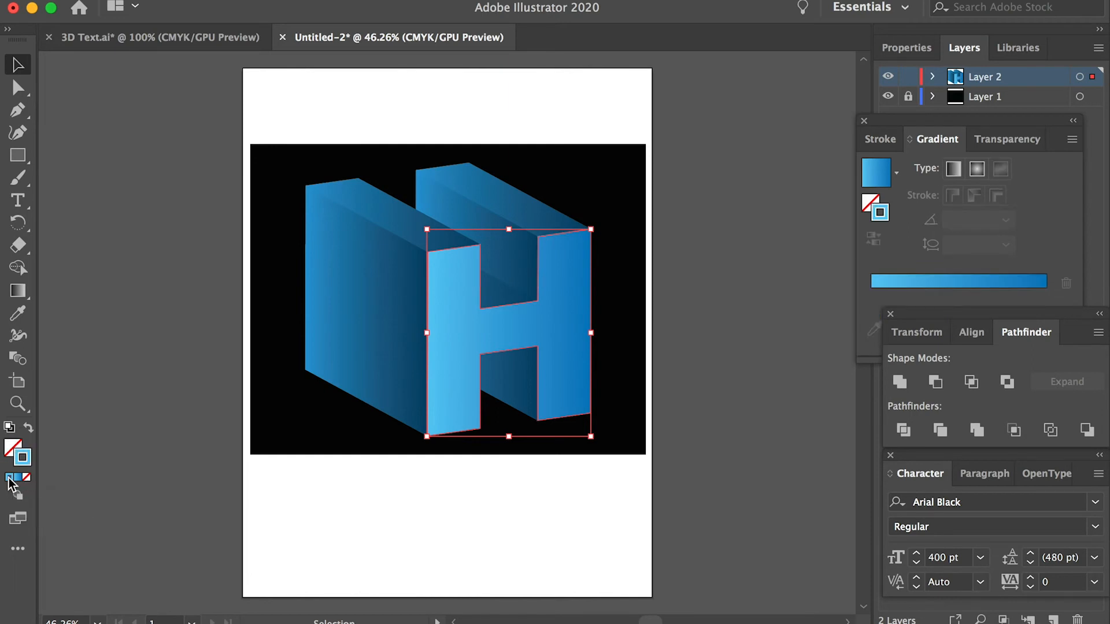
{"action": "double_click", "coordinate": [23, 457]}
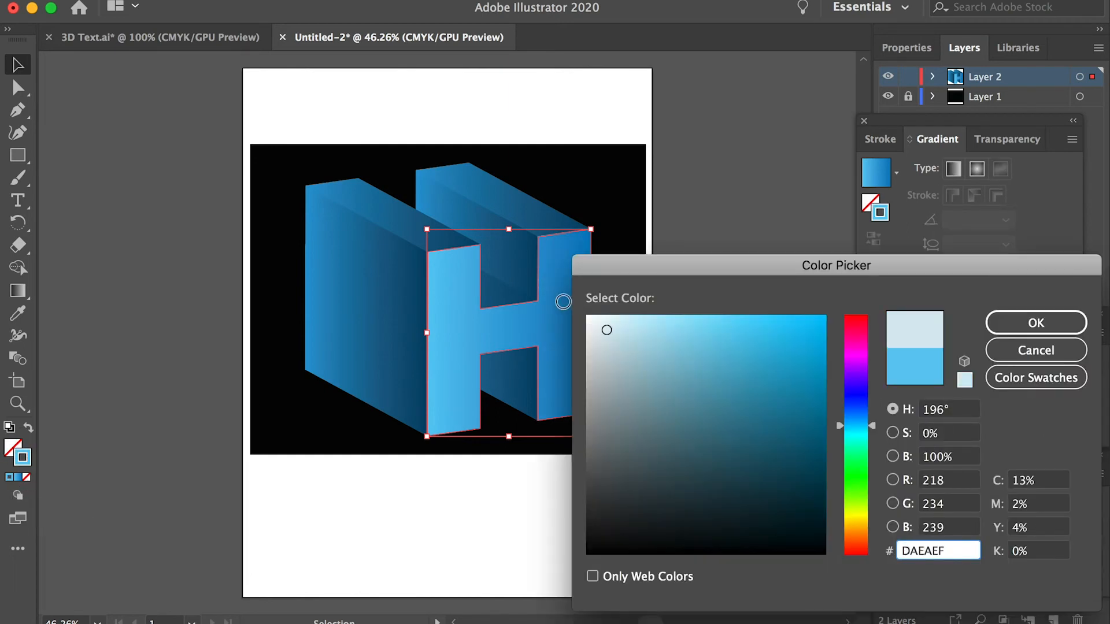
{"action": "key", "text": "Return"}
{"action": "key", "text": "ctrl+1"}
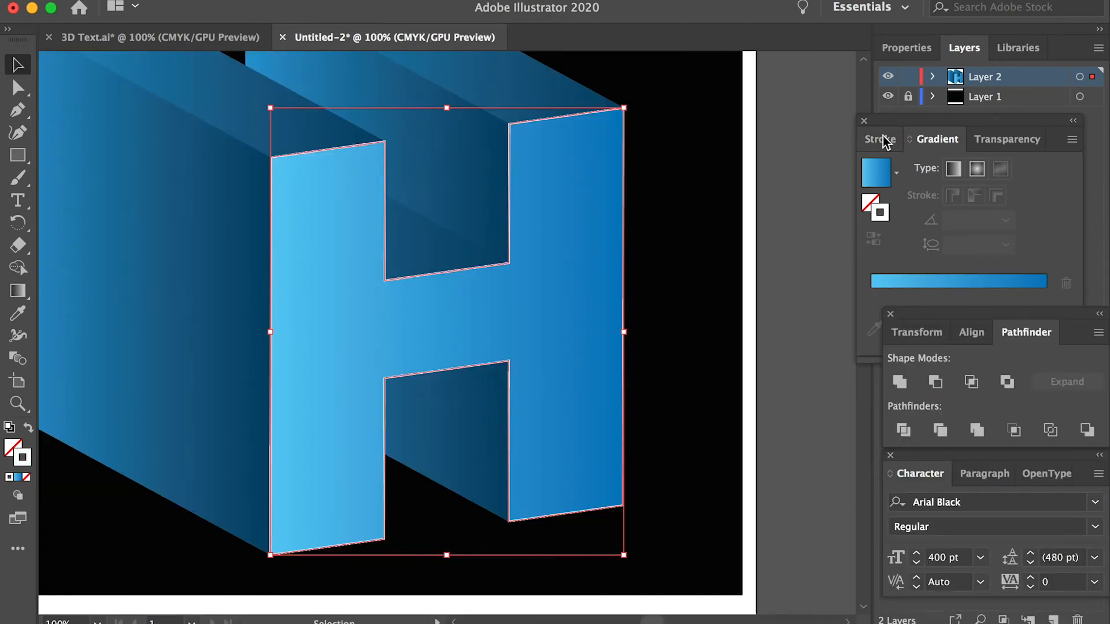
{"action": "left_click", "coordinate": [883, 139]}
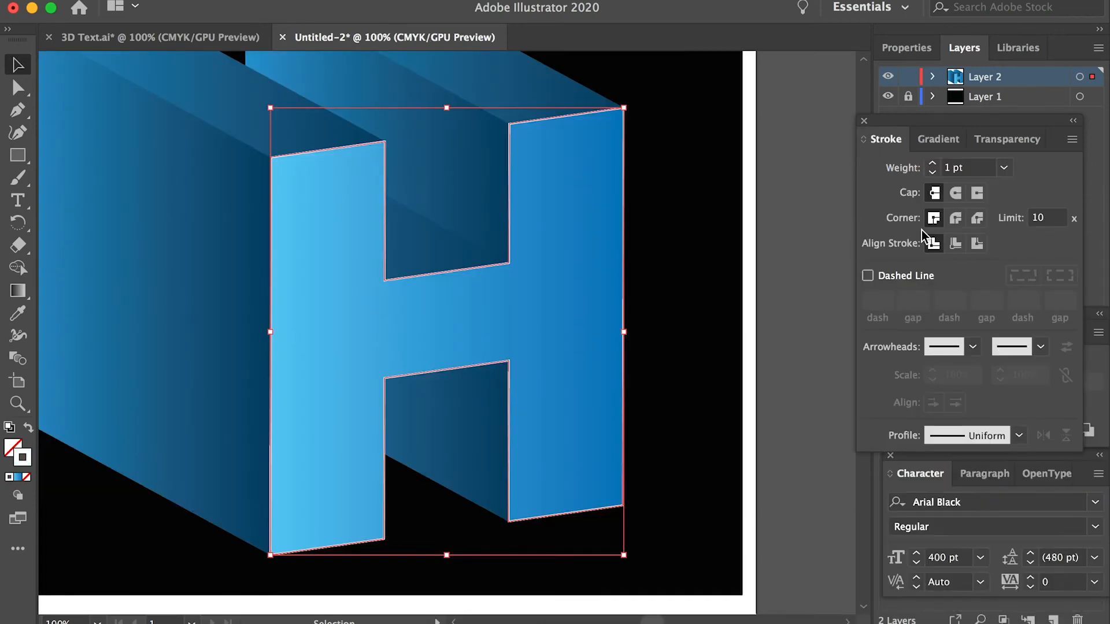
{"action": "left_click", "coordinate": [1004, 167]}
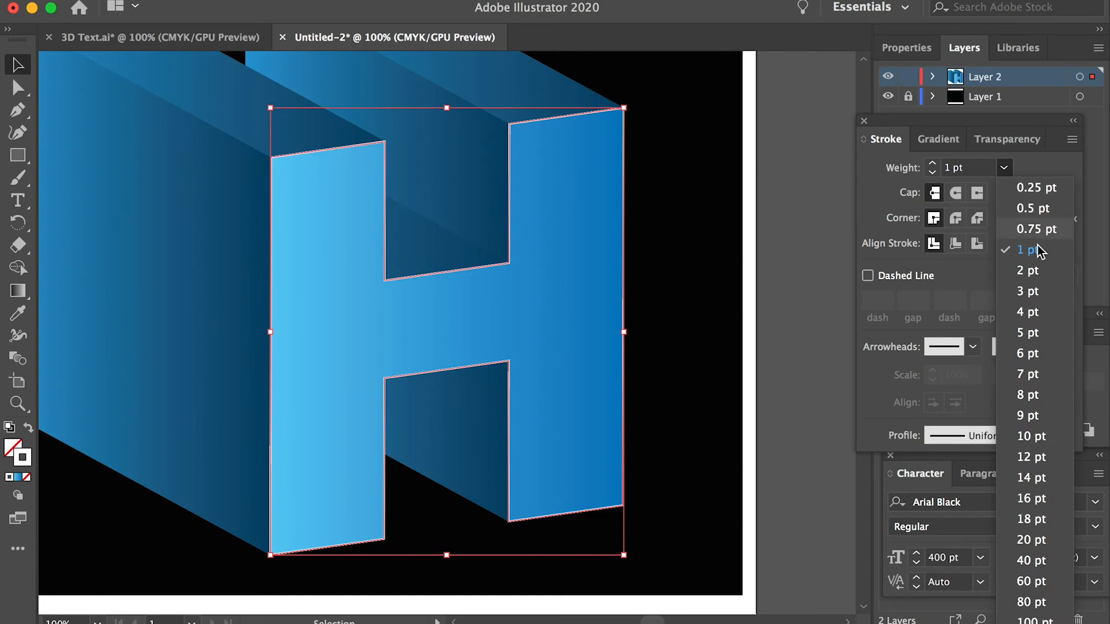
{"action": "left_click", "coordinate": [1042, 292]}
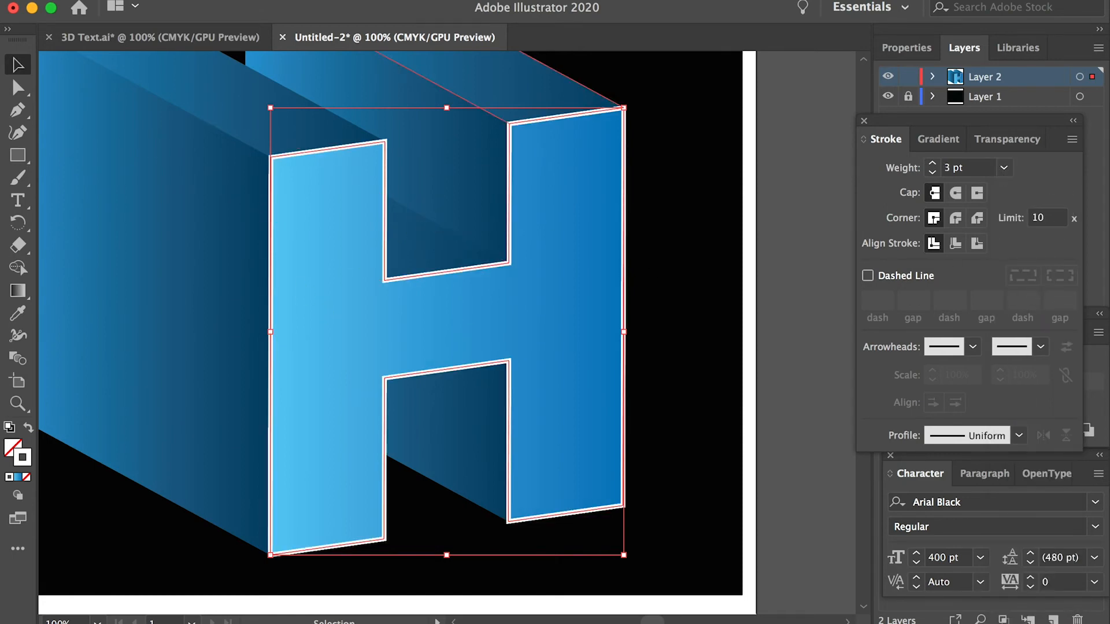
Apply a Gaussian Blur with a radius of 22.8 pixels to the white H outline.
{"action": "left_click", "coordinate": [341, 1]}
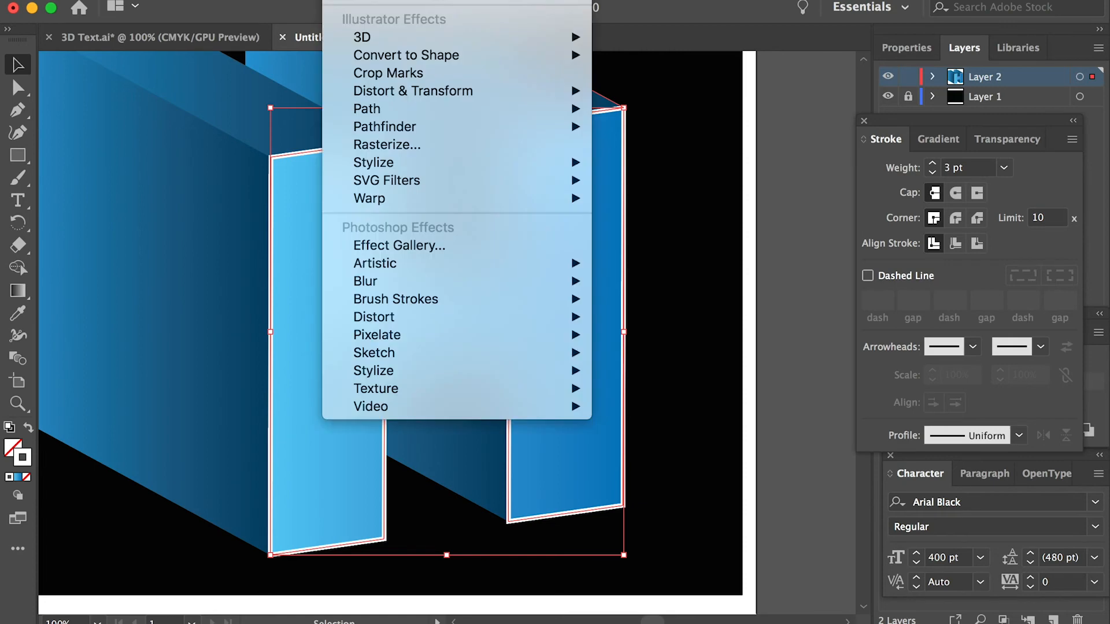
{"action": "mouse_move", "coordinate": [433, 280]}
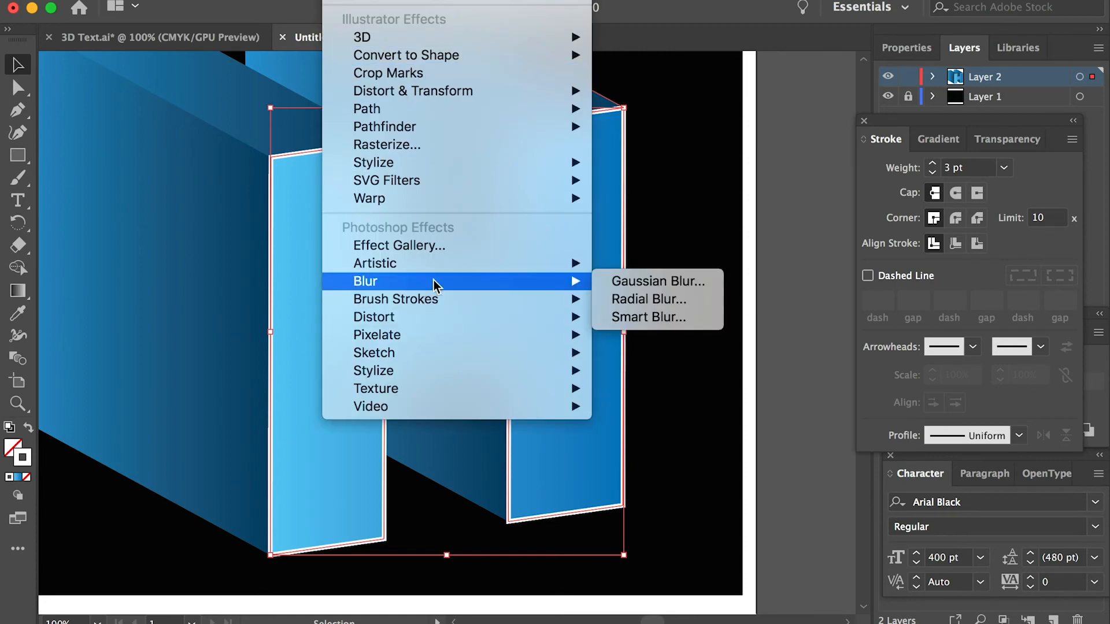
{"action": "left_click", "coordinate": [678, 284]}
{"action": "left_click_drag", "start_coordinate": [671, 384], "coordinate": [693, 340]}
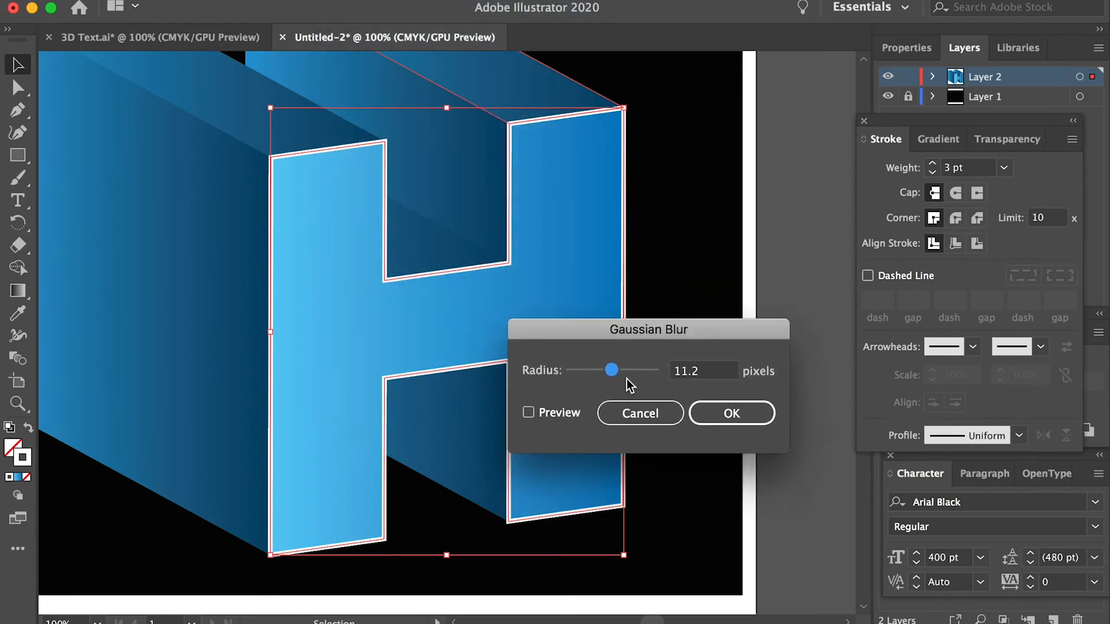
{"action": "left_click", "coordinate": [528, 413]}
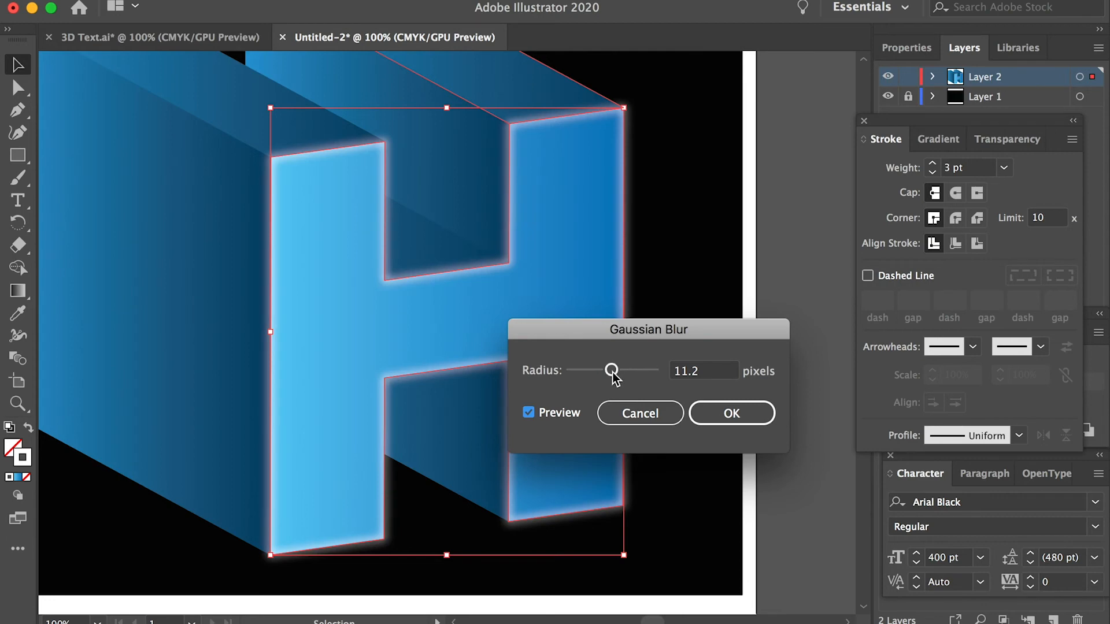
{"action": "left_click_drag", "start_coordinate": [611, 370], "coordinate": [616, 373]}
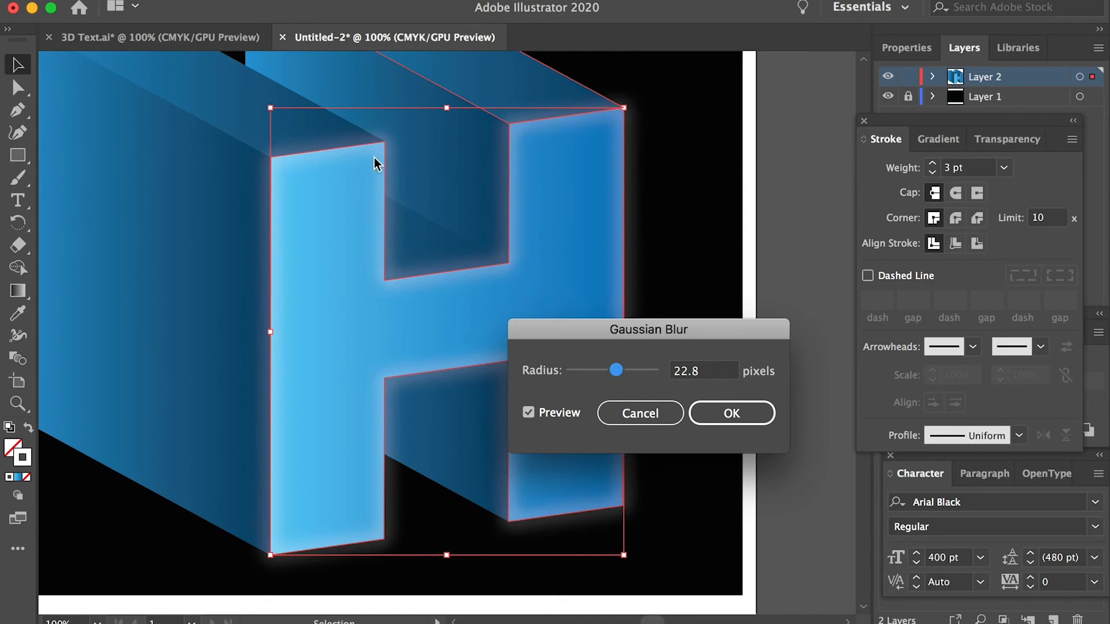
{"action": "left_click", "coordinate": [747, 414]}
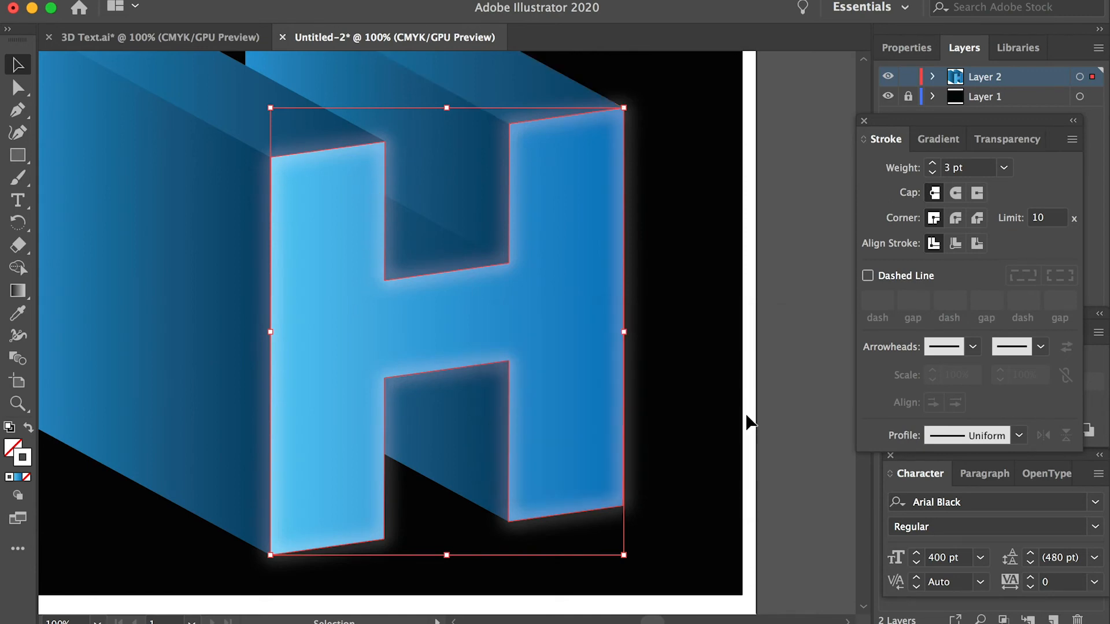
Try moving the gradient-filled front face away from its blurred outline, and undo the move.
{"action": "left_click", "coordinate": [723, 265]}
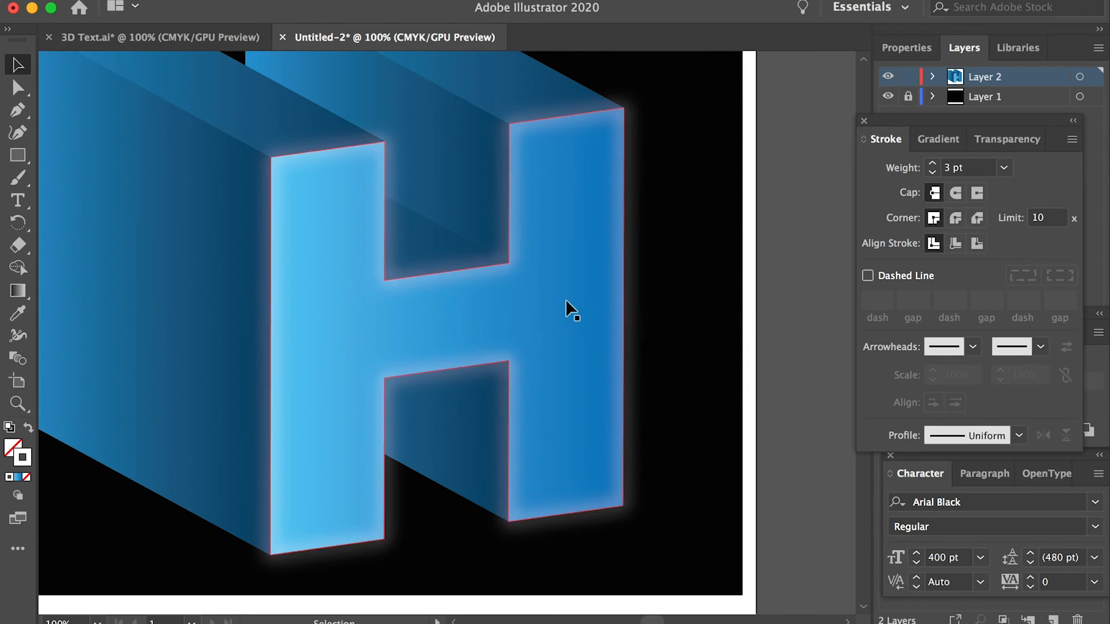
{"action": "left_click_drag", "start_coordinate": [555, 314], "coordinate": [305, 300]}
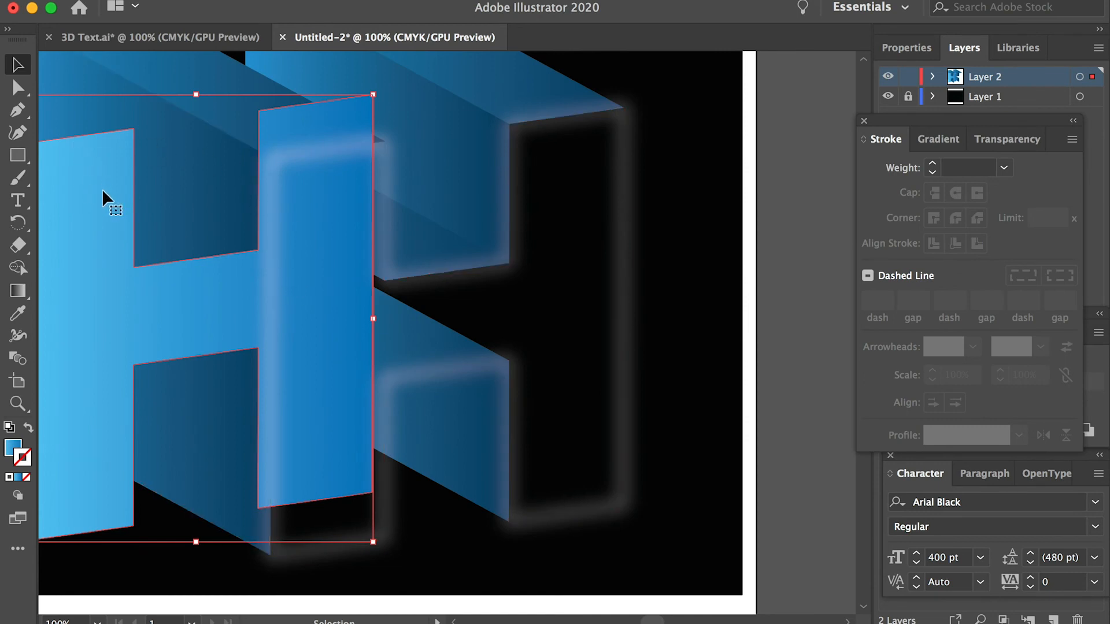
{"action": "key", "text": "super+z"}
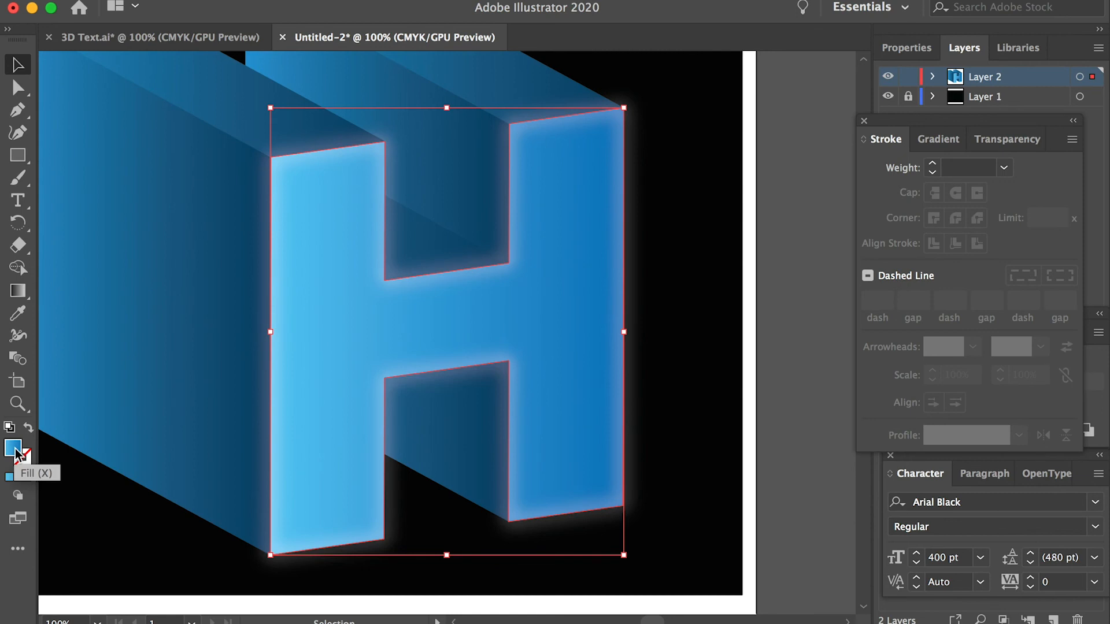
Replace the gradient fill of the selected H front face copy with solid white, FFFFFF.
{"action": "left_click", "coordinate": [9, 477]}
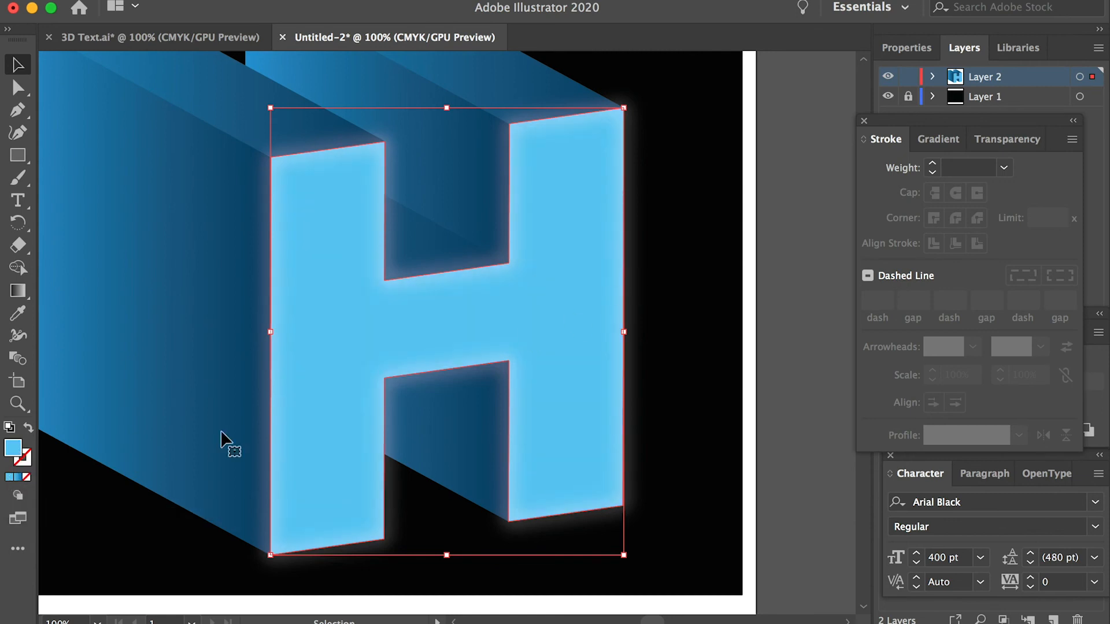
{"action": "double_click", "coordinate": [13, 446]}
{"action": "type", "text": "FFFFFF"}
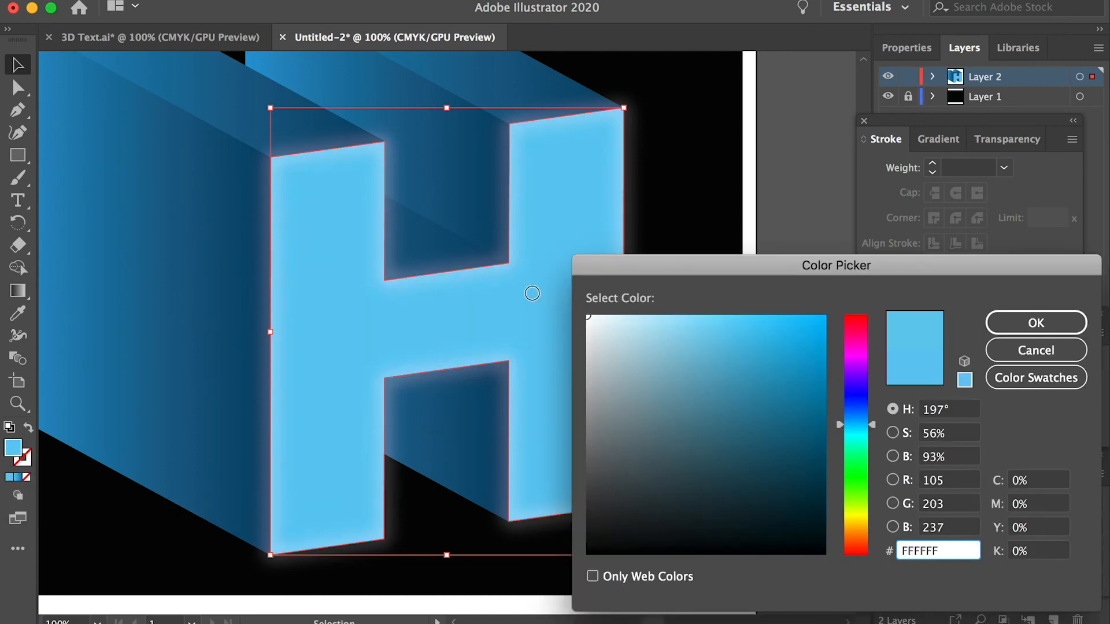
{"action": "left_click", "coordinate": [1020, 329]}
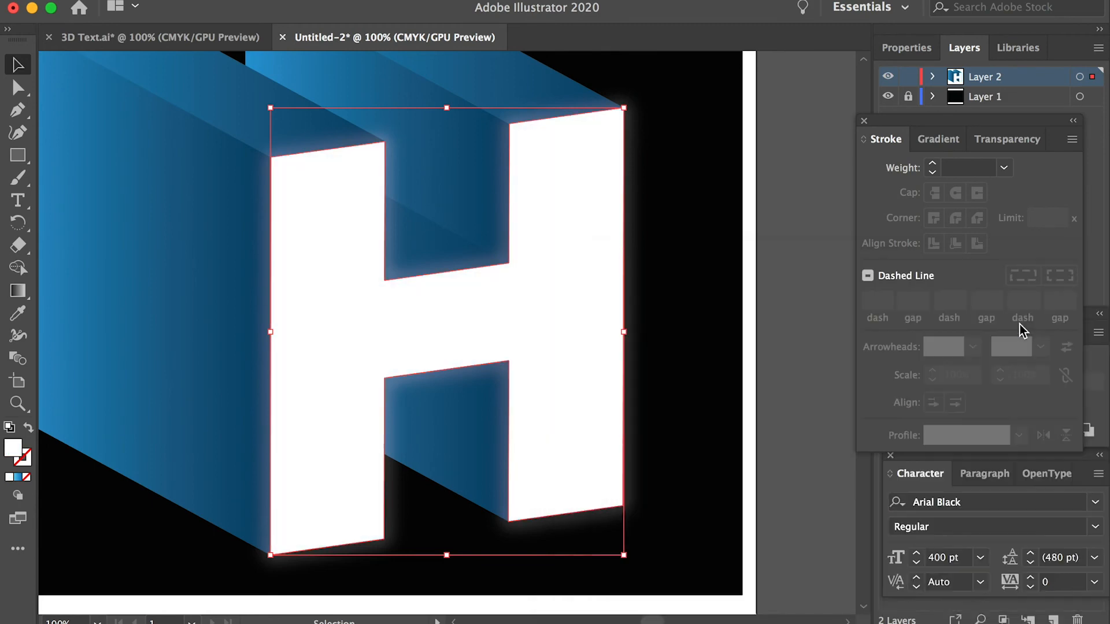
Try moving the white H away from the gradient front face, and undo the move.
{"action": "left_click_drag", "start_coordinate": [328, 297], "coordinate": [98, 418]}
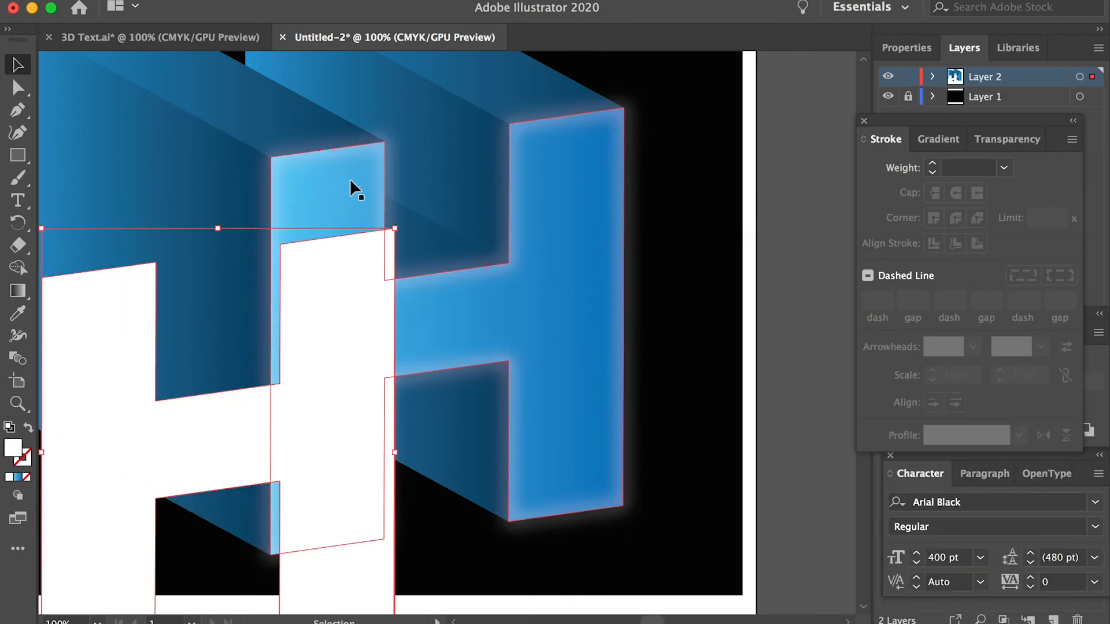
{"action": "key", "text": "super+z"}
{"action": "key", "text": "super+z"}
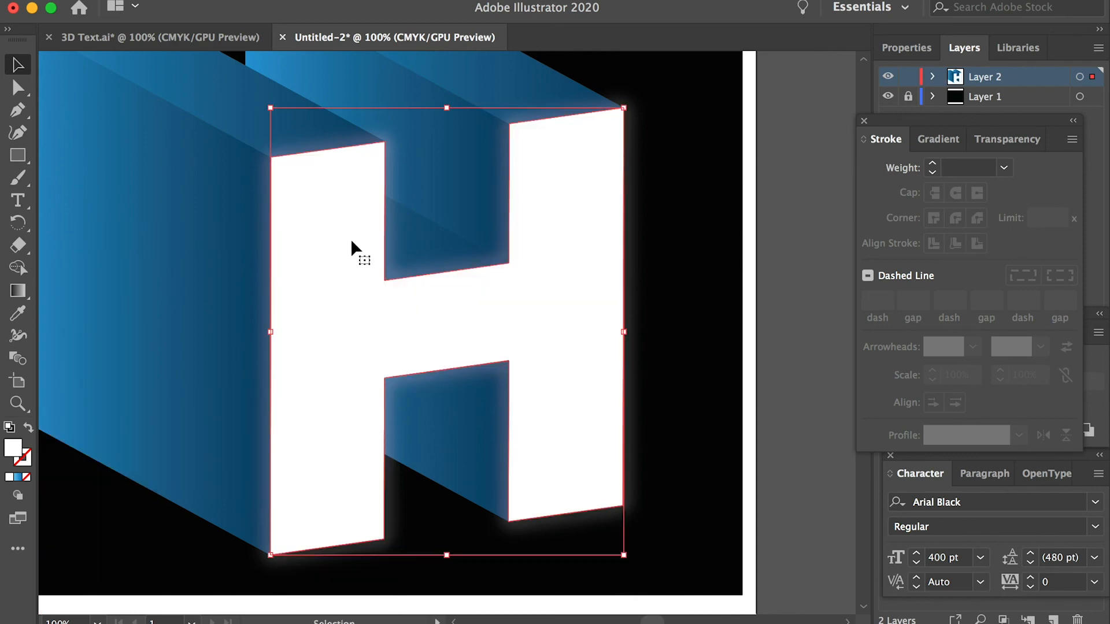
Cut the white H to the clipboard and select the blurred white outline around the front face.
{"action": "key", "text": "a"}
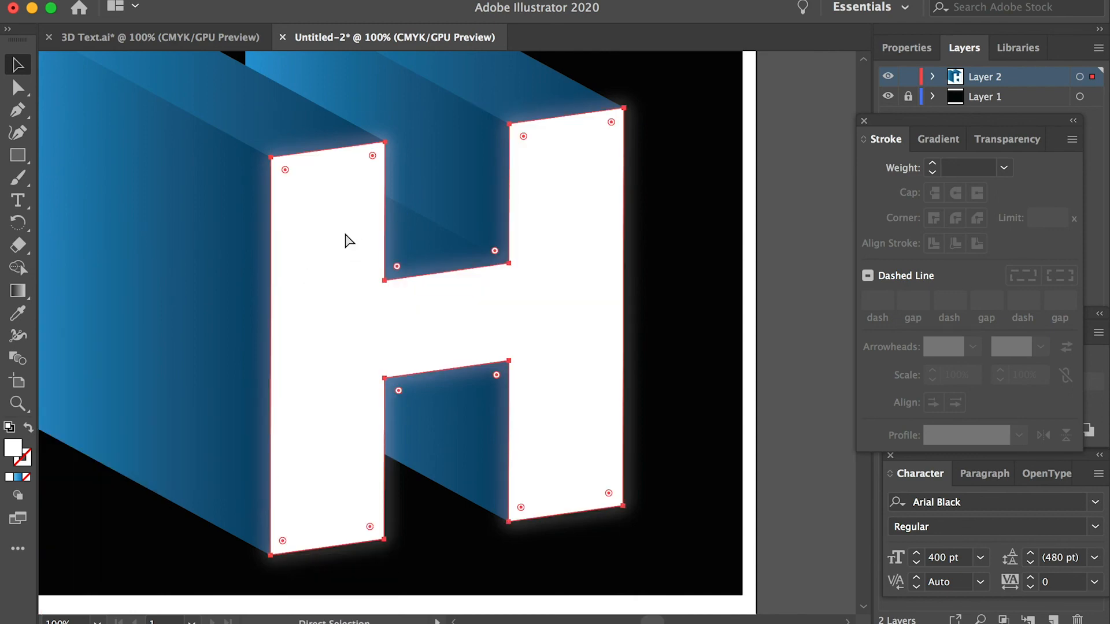
{"action": "key", "text": "super+z"}
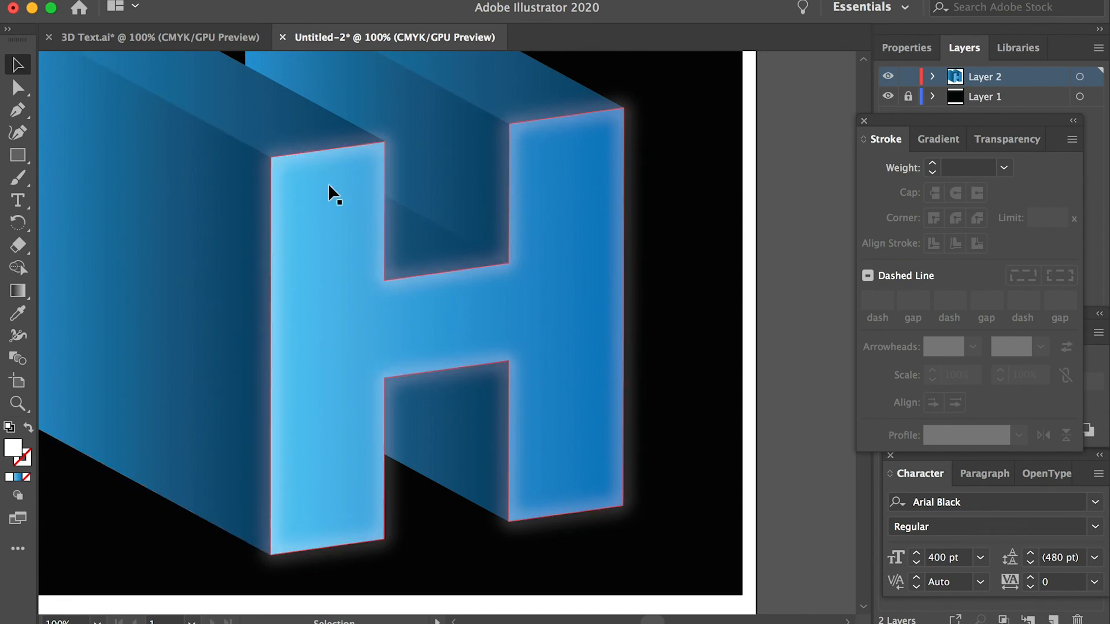
{"action": "left_click", "coordinate": [190, 365]}
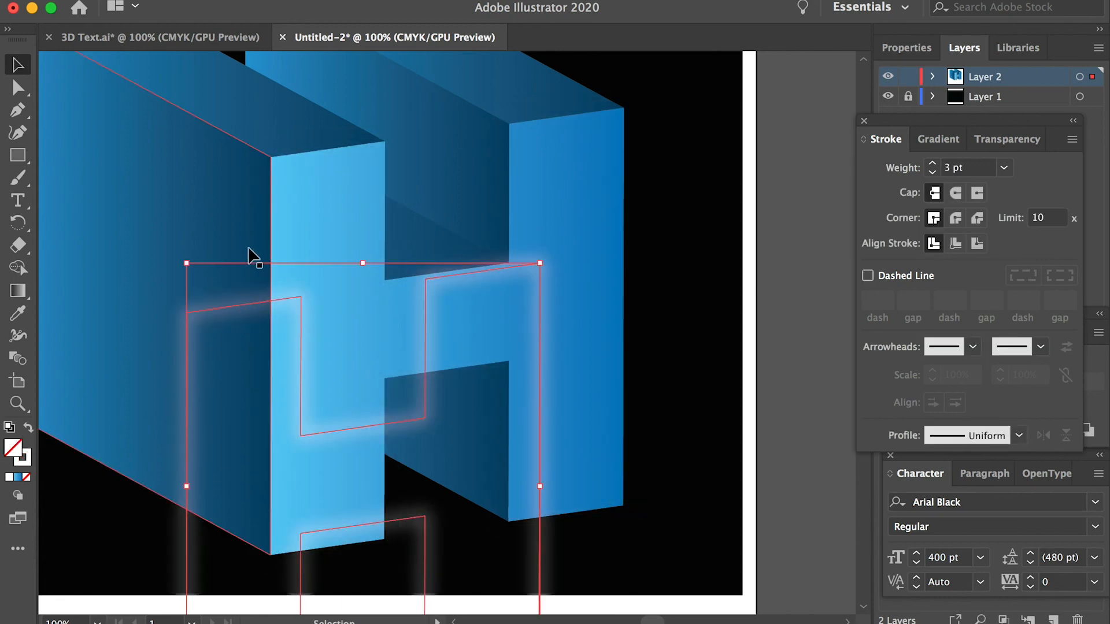
{"action": "key", "text": "a"}
{"action": "key", "text": "super+z"}
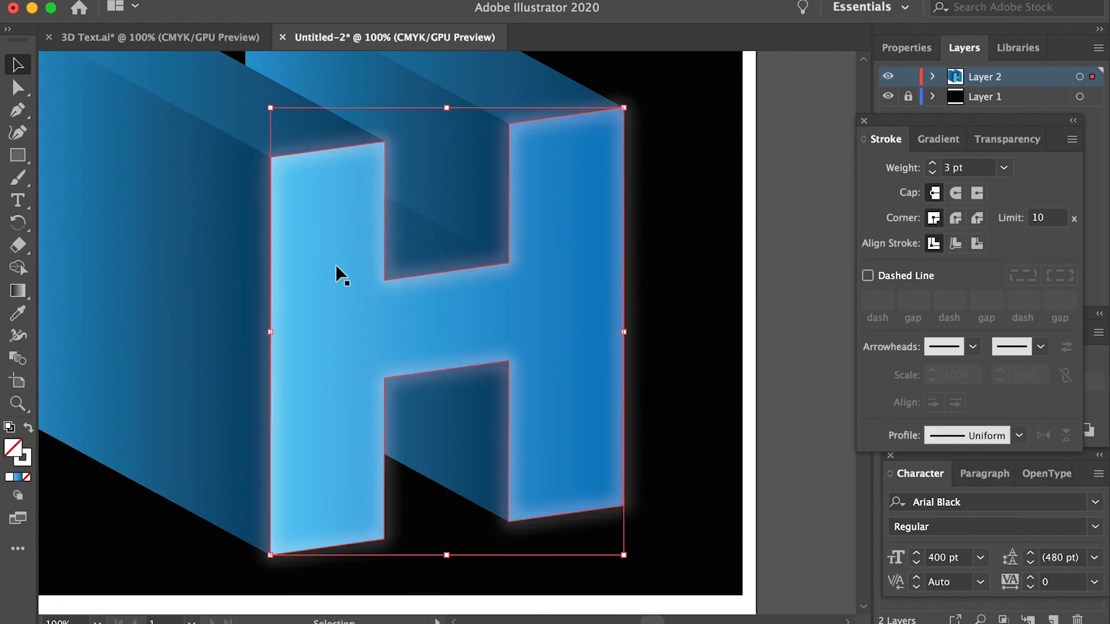
Add a clipping opacity mask to the blurred outline, paste the white H in place inside the mask, and return to the artwork.
{"action": "left_click", "coordinate": [1002, 145]}
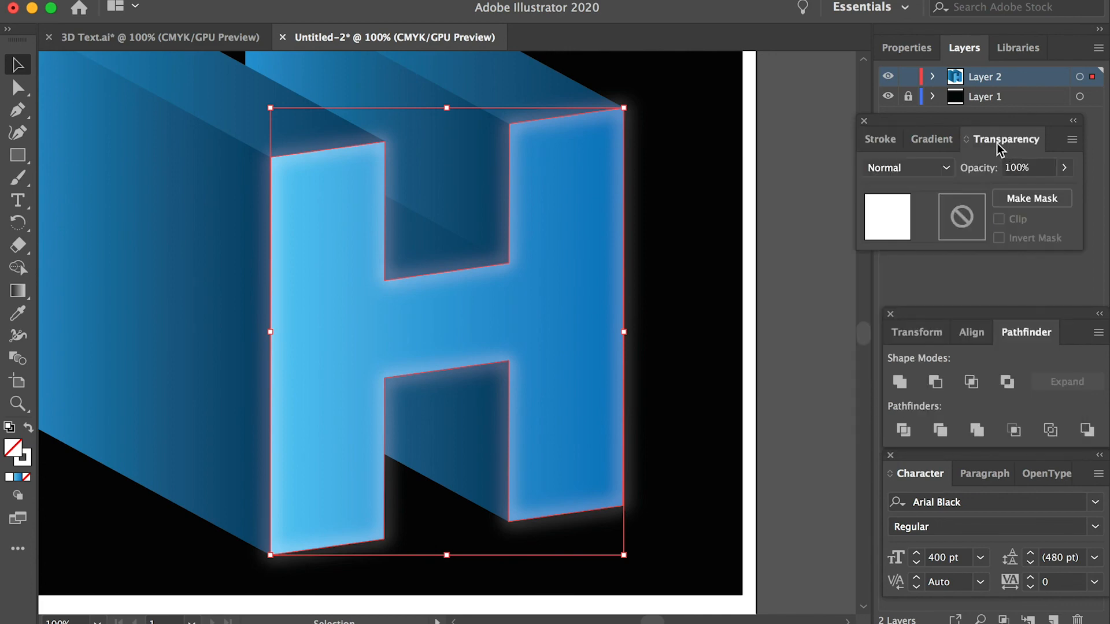
{"action": "left_click", "coordinate": [1034, 199]}
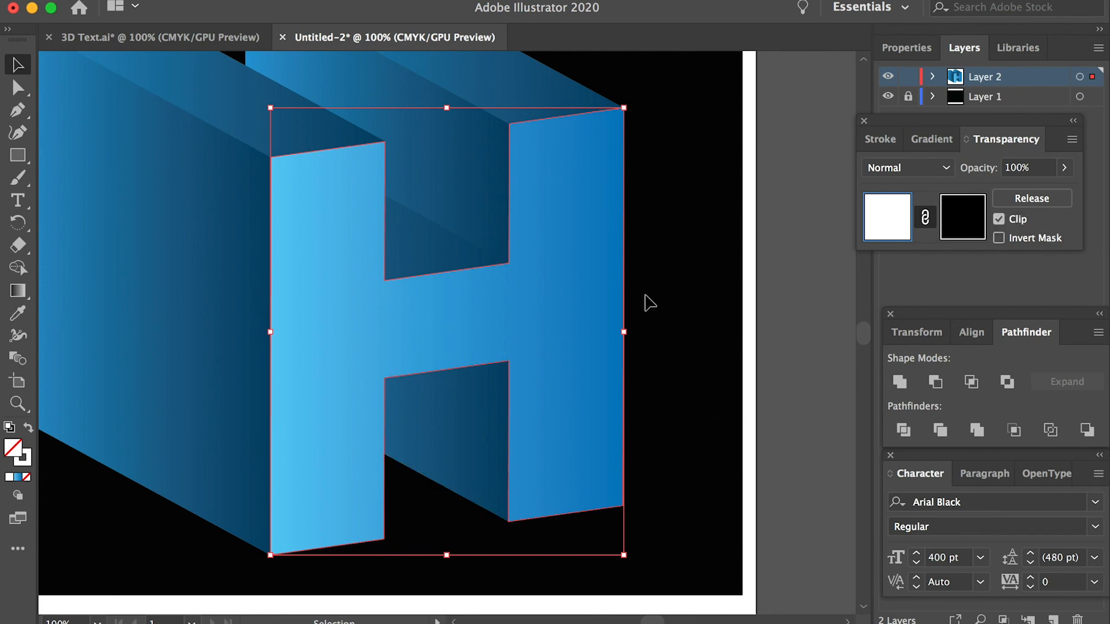
{"action": "left_click", "coordinate": [960, 213]}
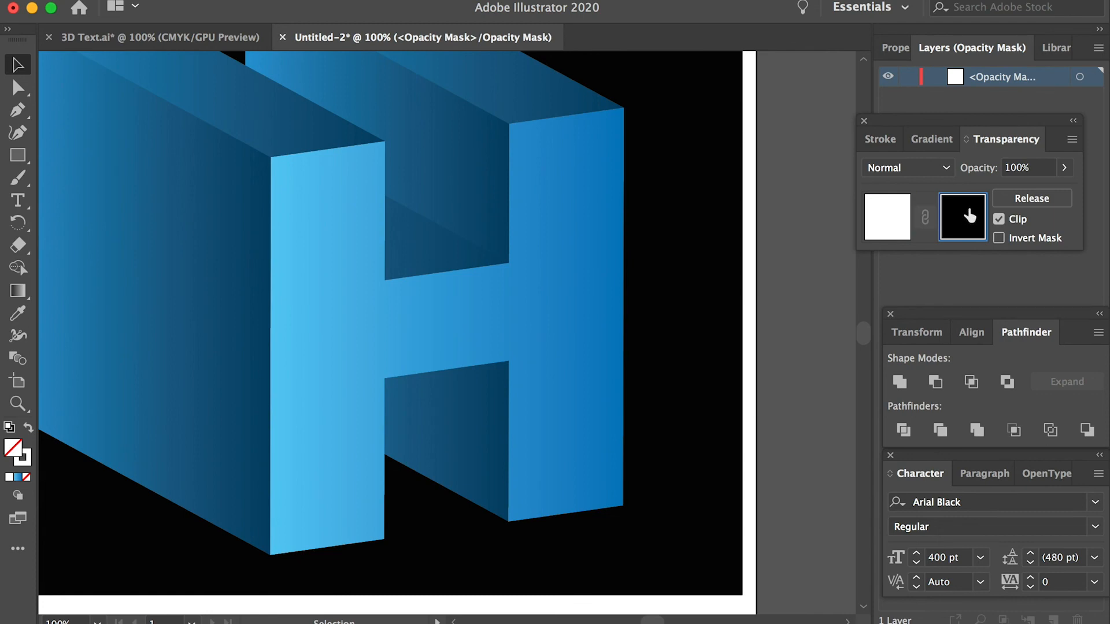
{"action": "key", "text": "super+f"}
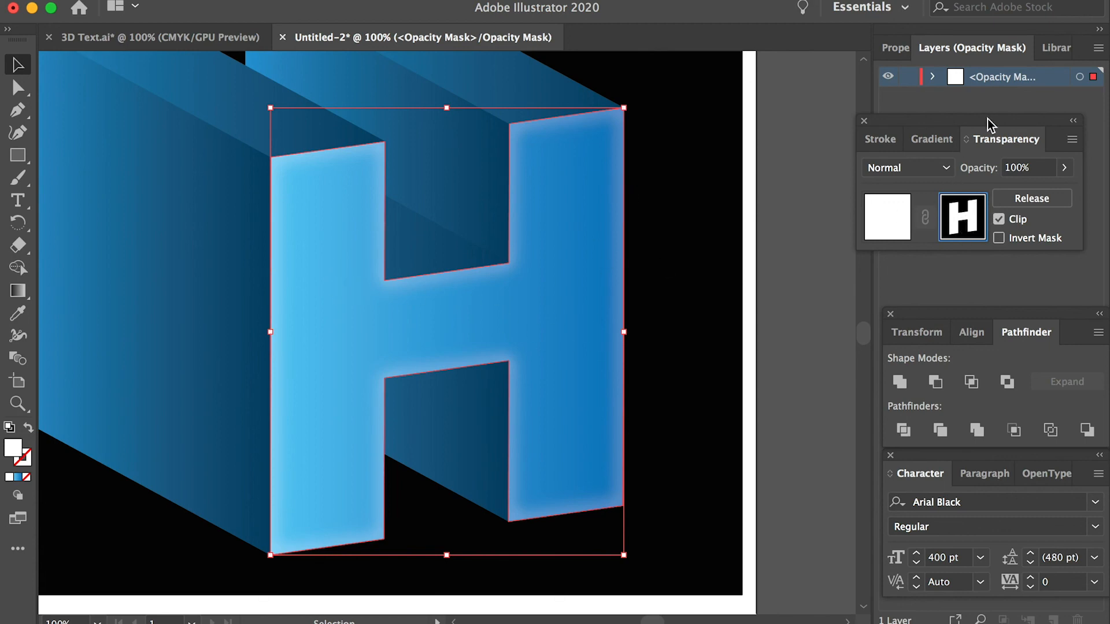
{"action": "left_click", "coordinate": [887, 225]}
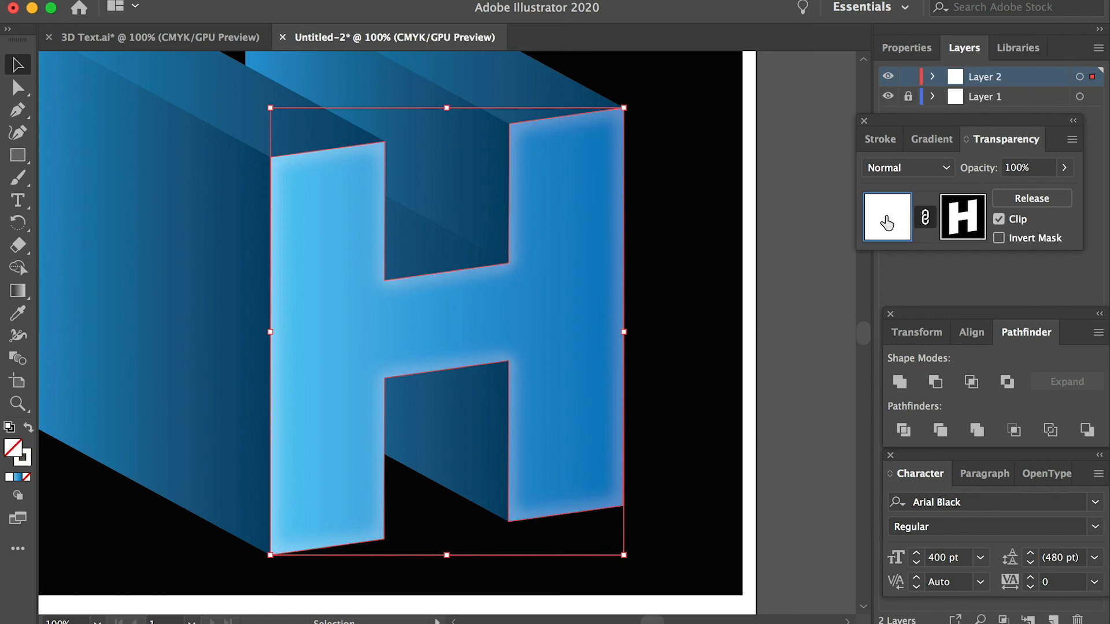
Deselect the masked outline and view the whole H on its black background at 66.67% zoom.
{"action": "left_click_drag", "start_coordinate": [922, 129], "coordinate": [908, 252]}
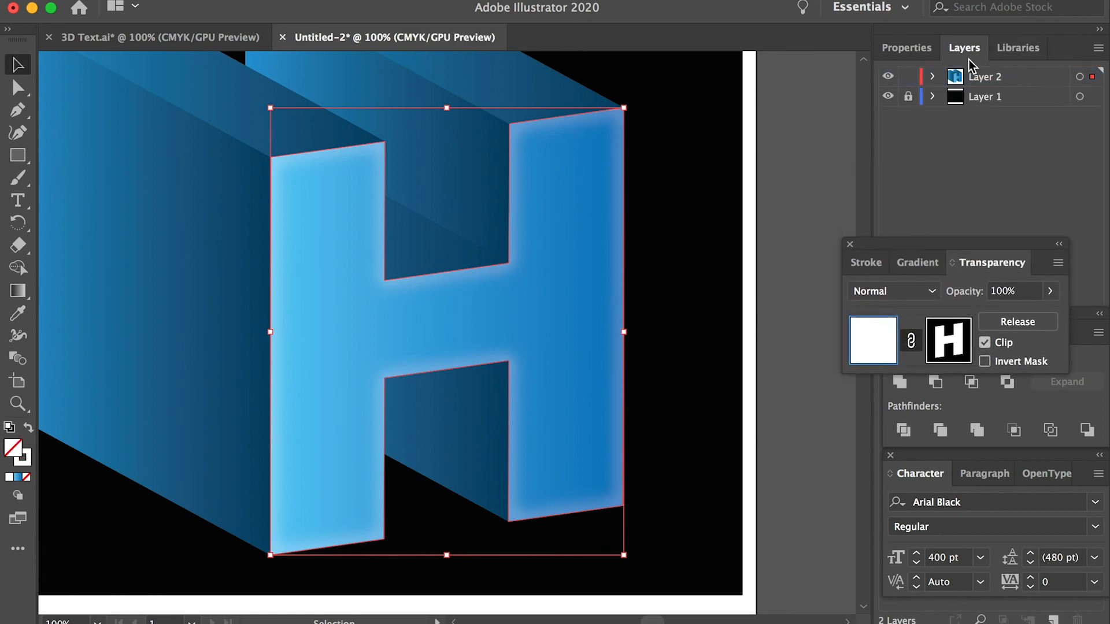
{"action": "left_click", "coordinate": [693, 149]}
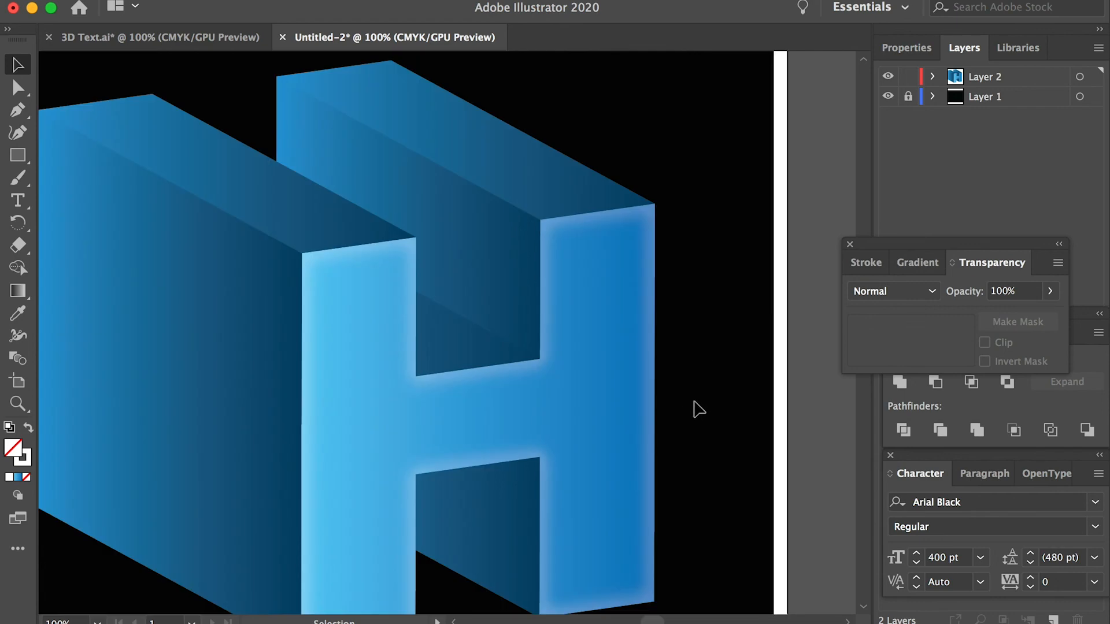
{"action": "key", "text": "space"}
{"action": "left_click_drag", "start_coordinate": [678, 411], "coordinate": [726, 369]}
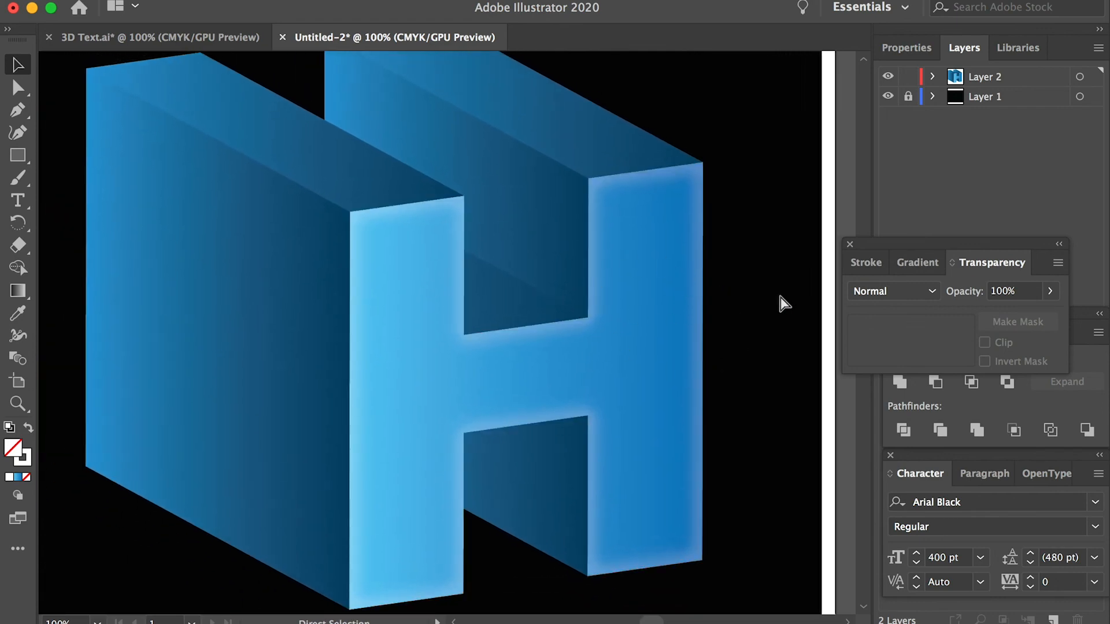
{"action": "key", "text": "super+minus"}
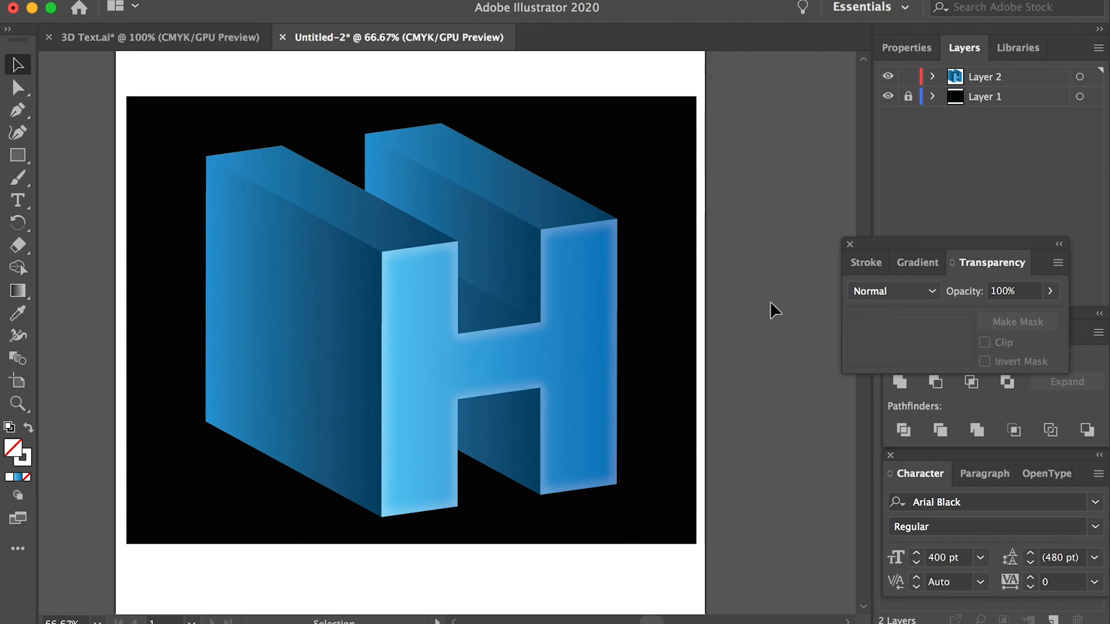